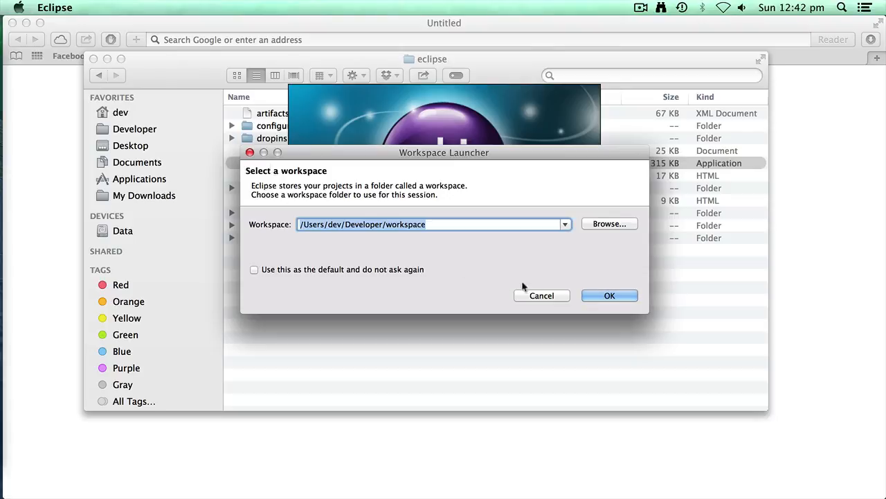
# Open the workspace /Users/dev/Developer/workspace and look through the Problems, Javadoc, Declaration and Console views
pyautogui.click(606, 296)
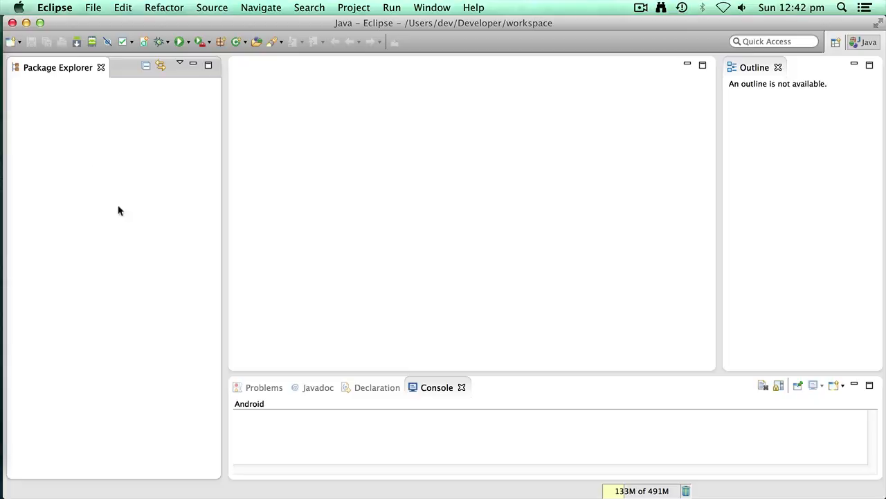
pyautogui.click(263, 390)
pyautogui.click(327, 389)
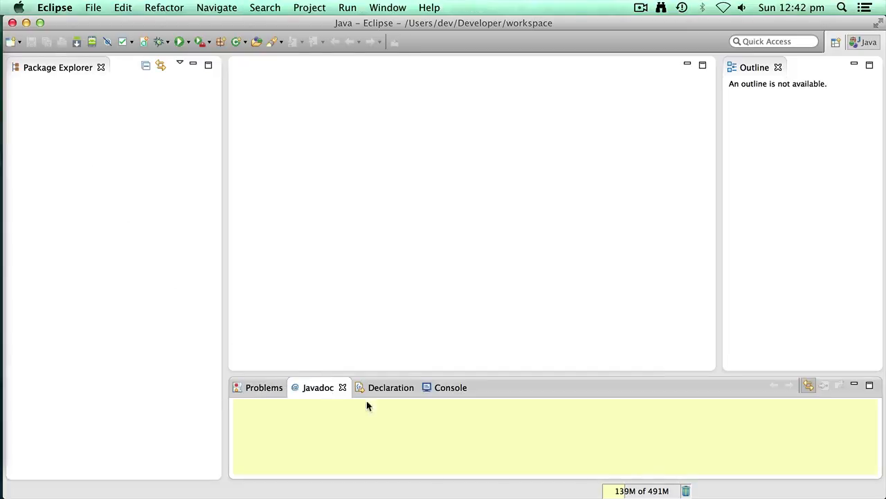
pyautogui.click(391, 389)
pyautogui.click(453, 389)
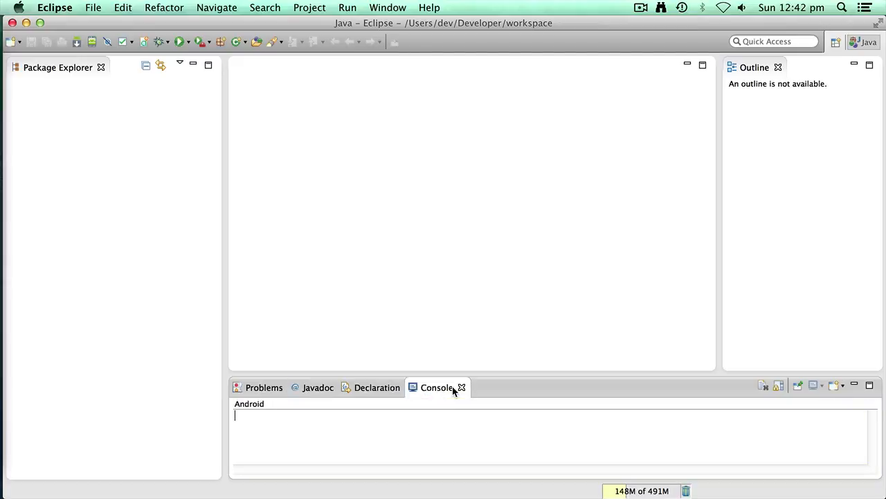
pyautogui.click(267, 390)
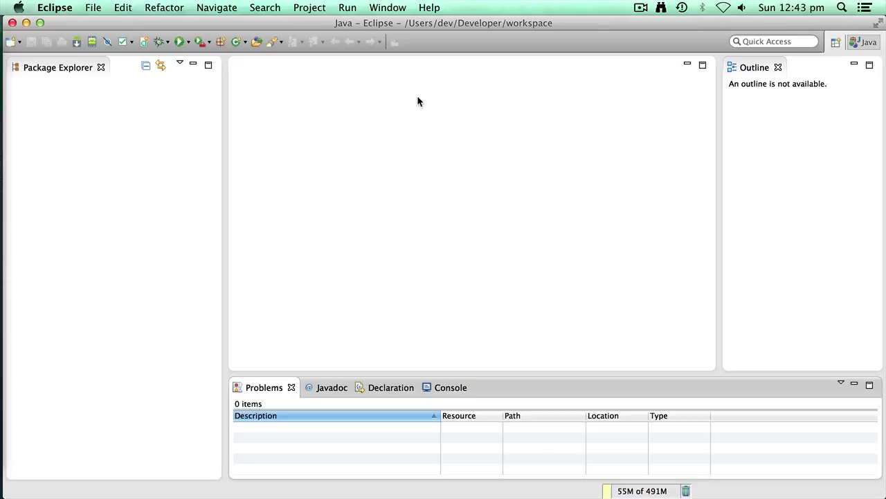
# Open the DDMS perspective and widen the Name column in the Devices view to show the full device name
pyautogui.click(392, 6)
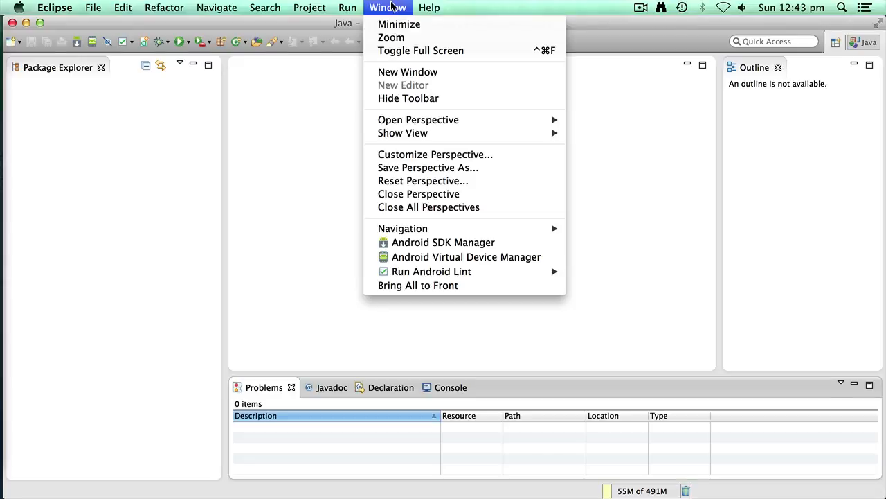
pyautogui.moveTo(445, 126)
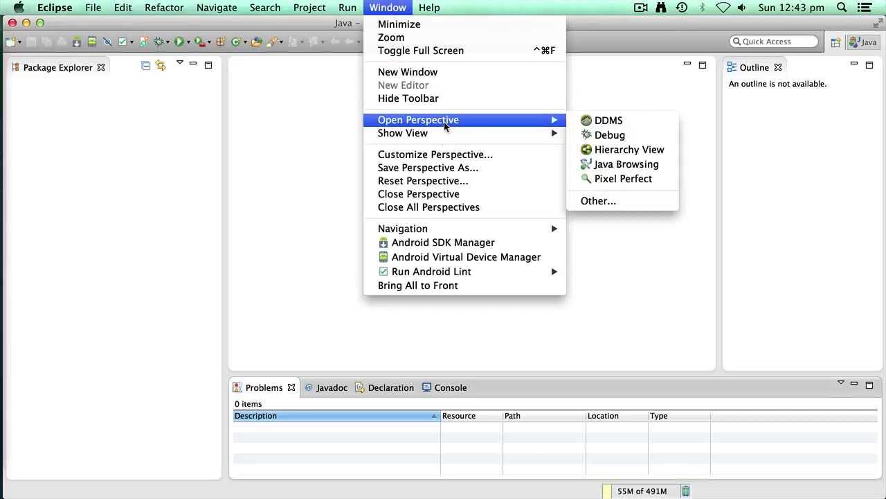
pyautogui.click(612, 122)
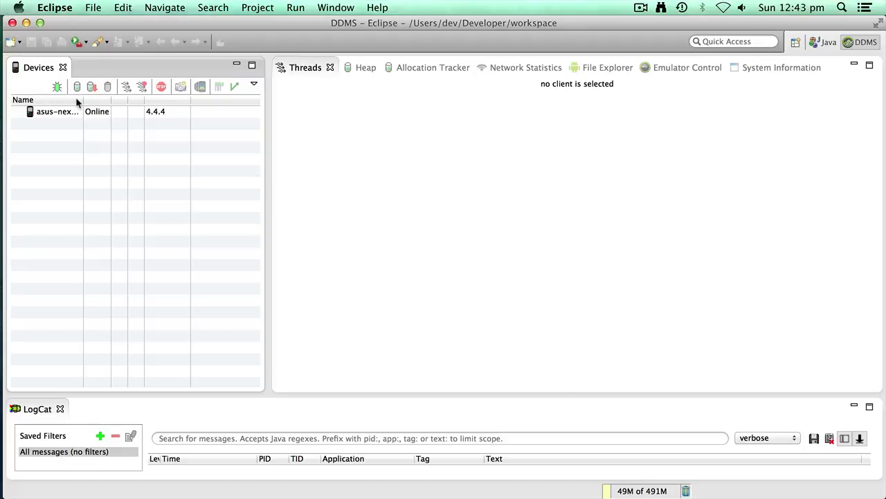
pyautogui.moveTo(83, 103); pyautogui.dragTo(130, 103)
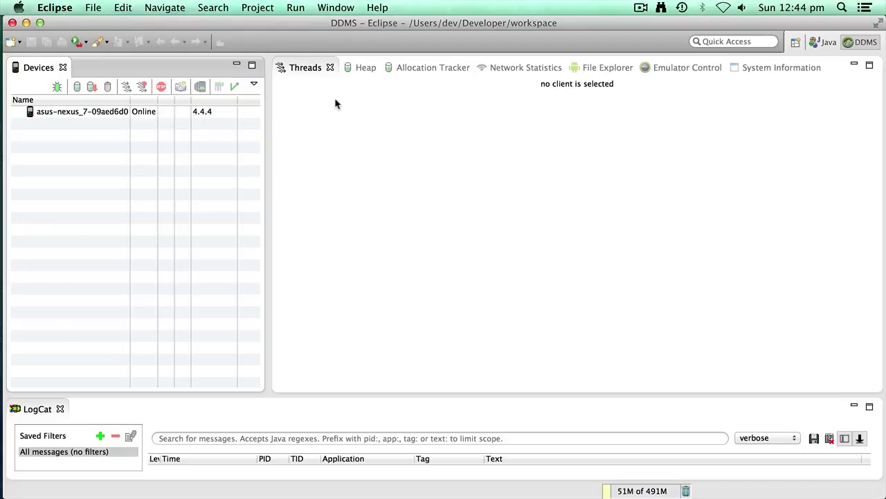
# View the Heap and Allocation Tracker in DDMS, and switch between the DDMS and Java perspectives, ending in Java
pyautogui.click(365, 69)
pyautogui.click(432, 67)
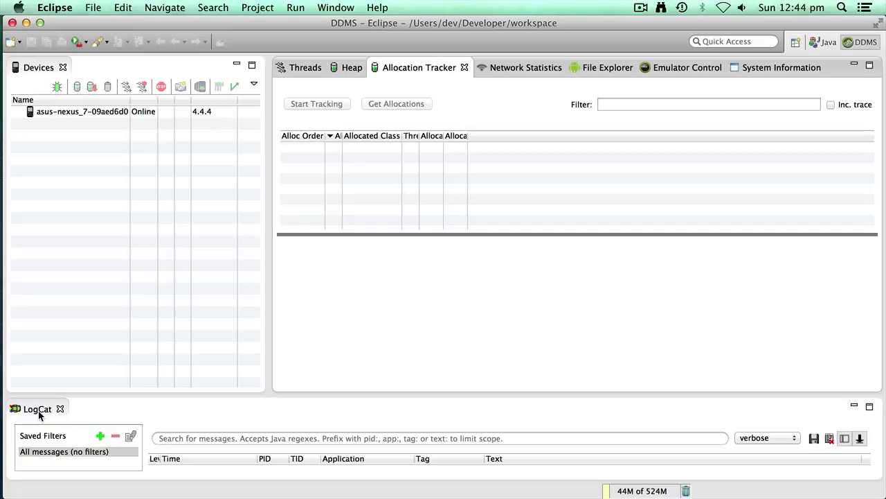
pyautogui.click(826, 43)
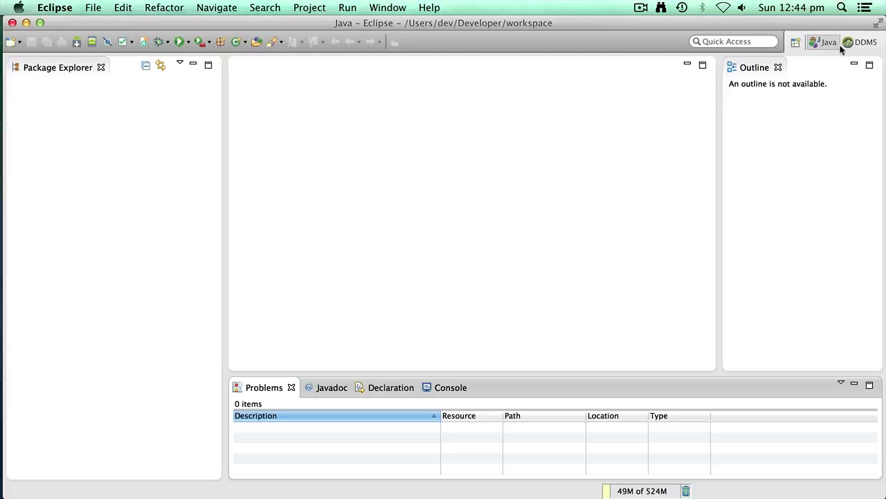
pyautogui.click(862, 43)
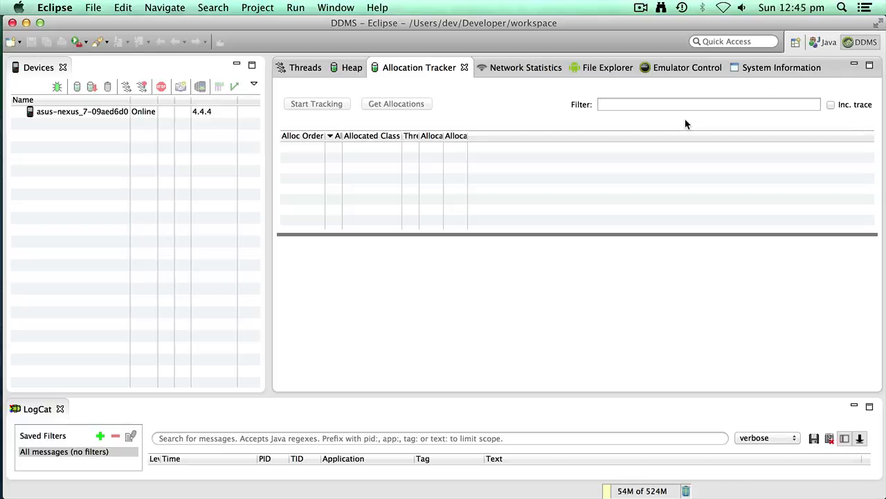
pyautogui.click(829, 43)
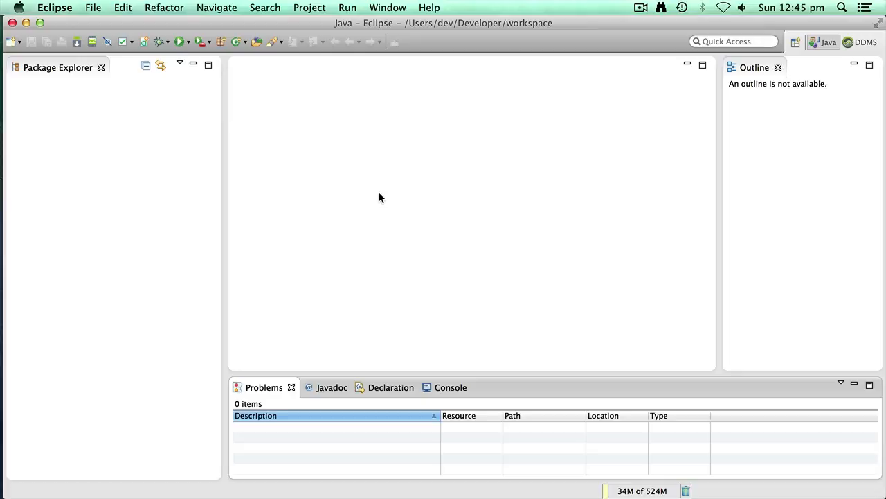
# Add the Android LogCat view to the Java perspective
pyautogui.click(387, 7)
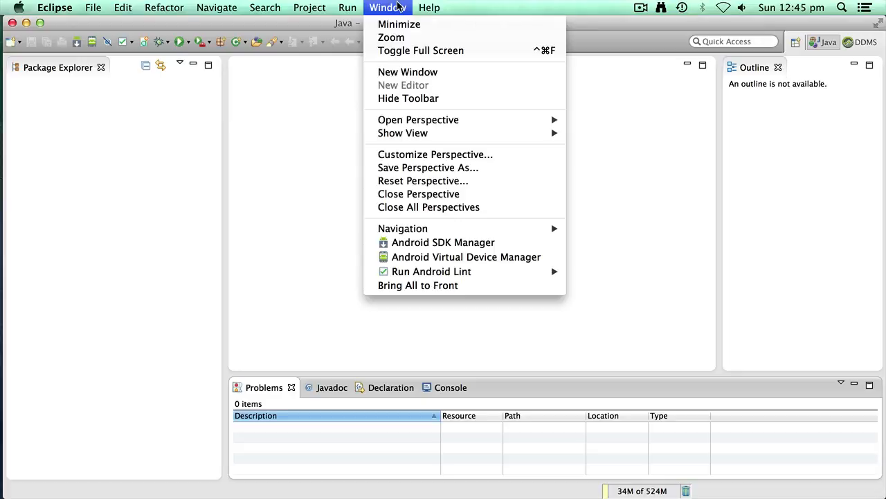
pyautogui.moveTo(426, 133)
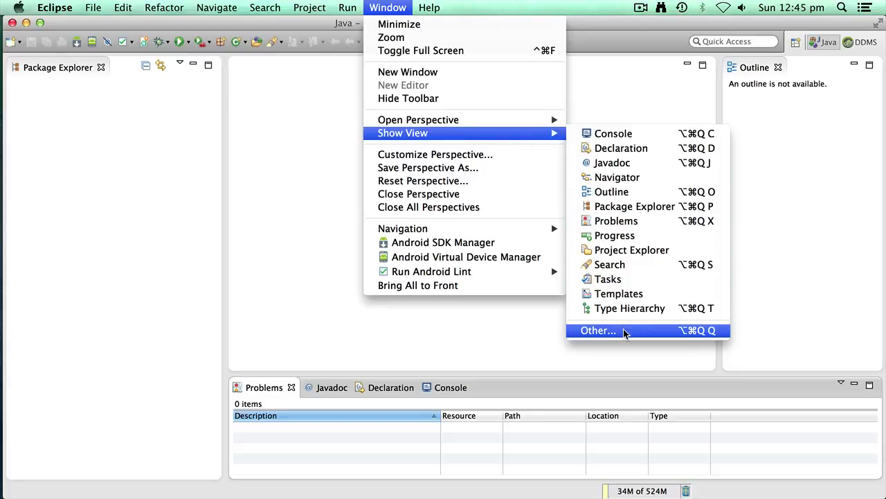
pyautogui.click(599, 330)
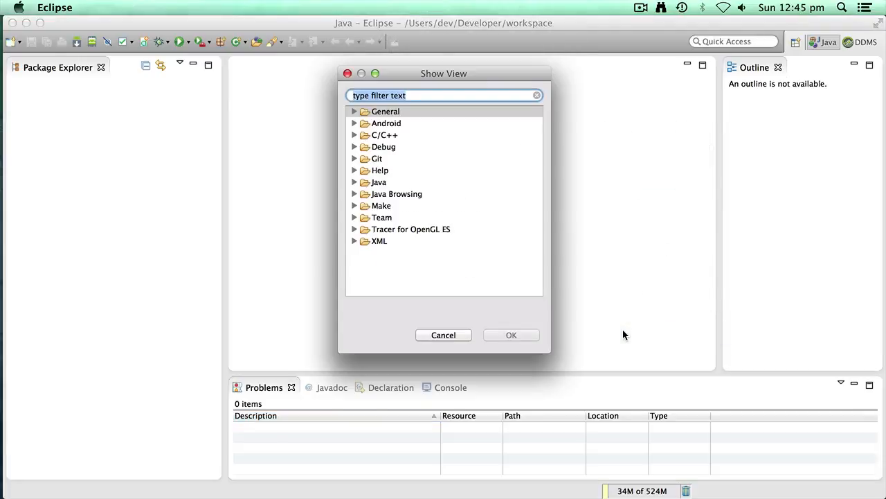
pyautogui.click(354, 123)
pyautogui.scroll(-1, 409, 201)
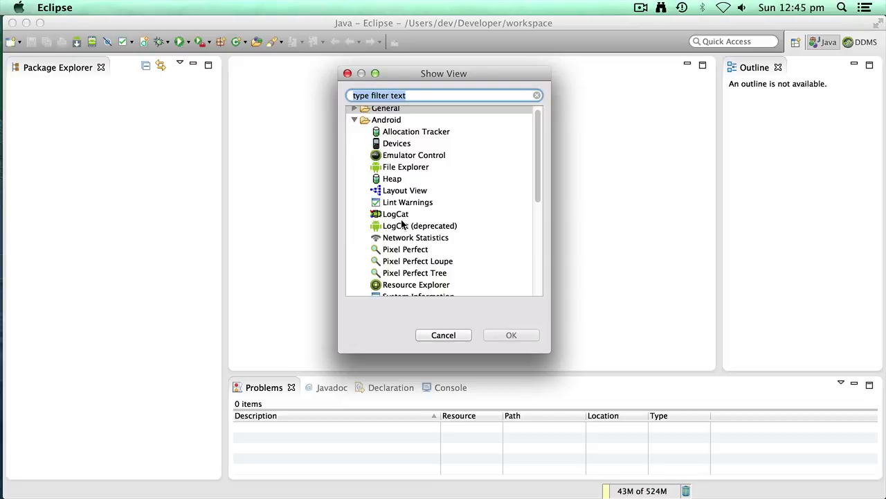
pyautogui.click(396, 214)
pyautogui.click(527, 336)
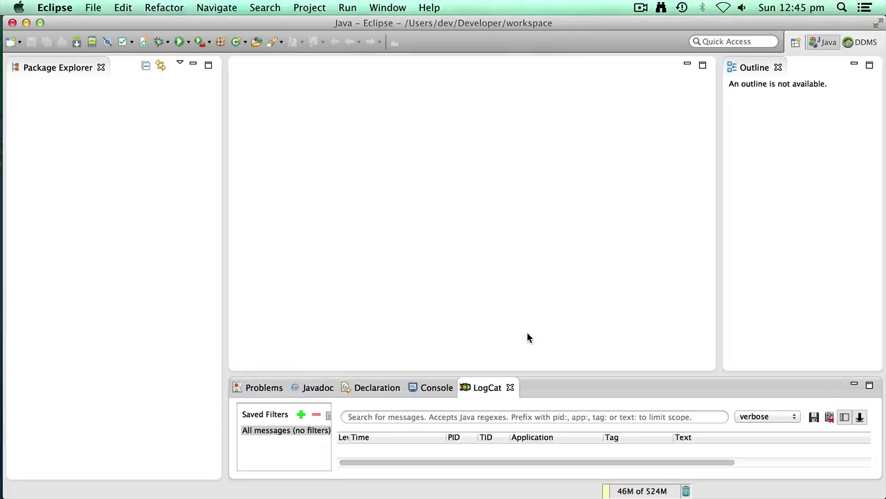
# Dock the LogCat view beside the Package Explorer and close it
pyautogui.click(483, 390)
pyautogui.moveTo(397, 316)
pyautogui.mouseDown()
pyautogui.moveTo(129, 99)
pyautogui.moveTo(123, 73)
pyautogui.mouseUp()
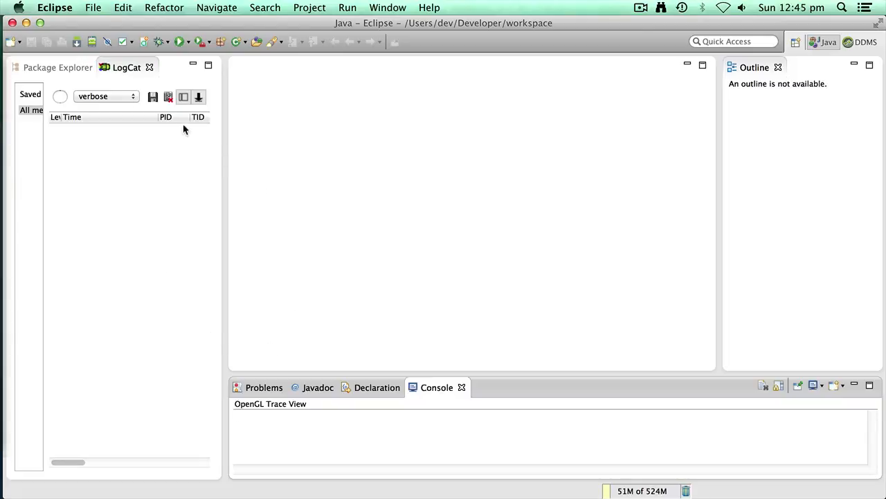
pyautogui.click(149, 67)
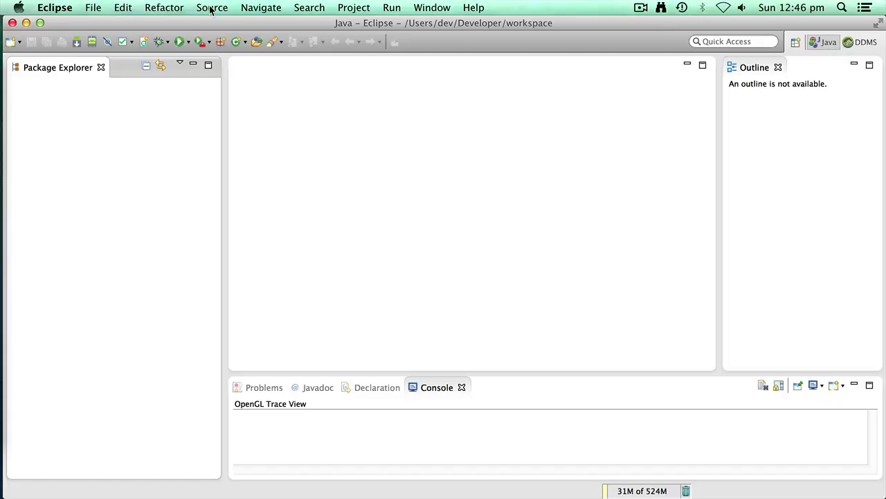
# Examine the execution environment JRE options for a new Java project, and cancel the project's creation
pyautogui.click(93, 7)
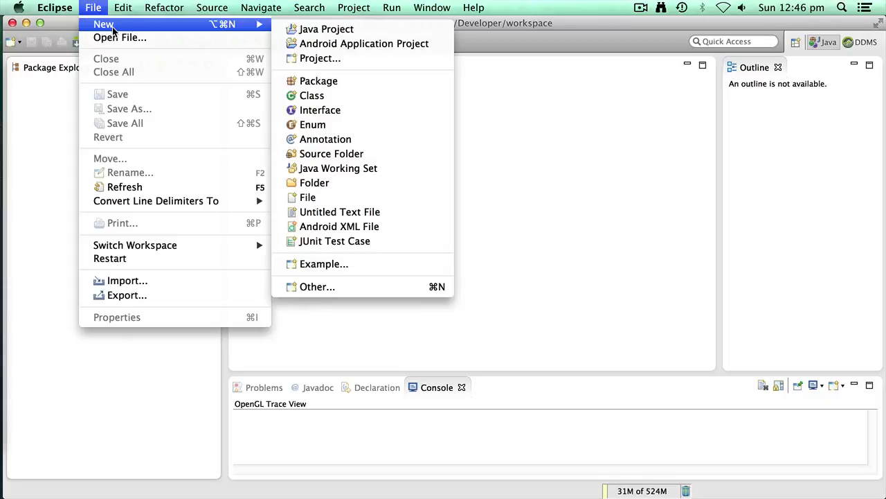
pyautogui.moveTo(259, 23)
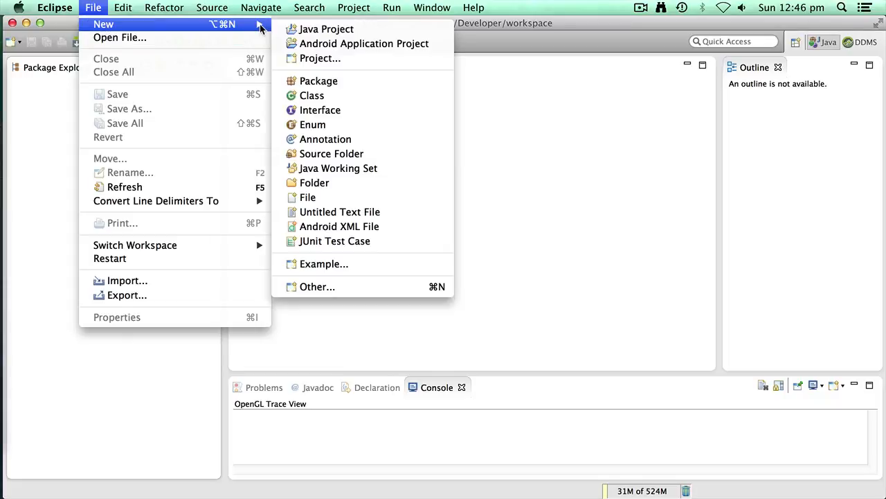
pyautogui.click(314, 29)
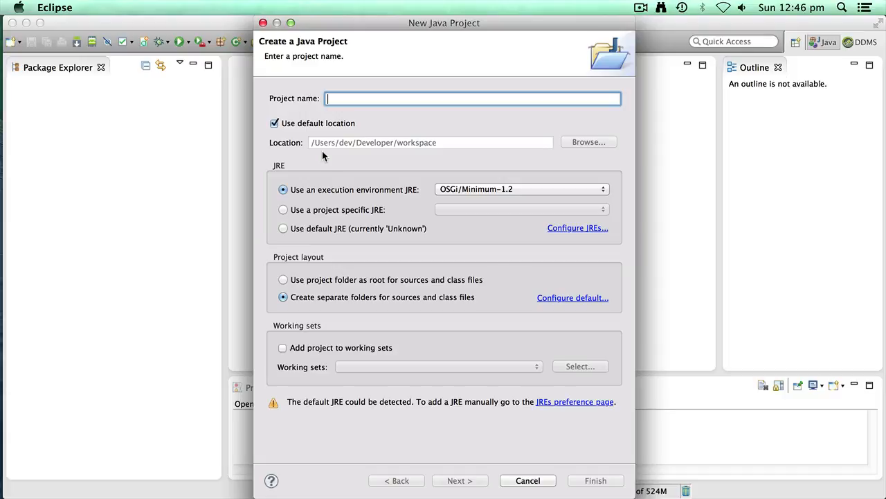
pyautogui.click(602, 190)
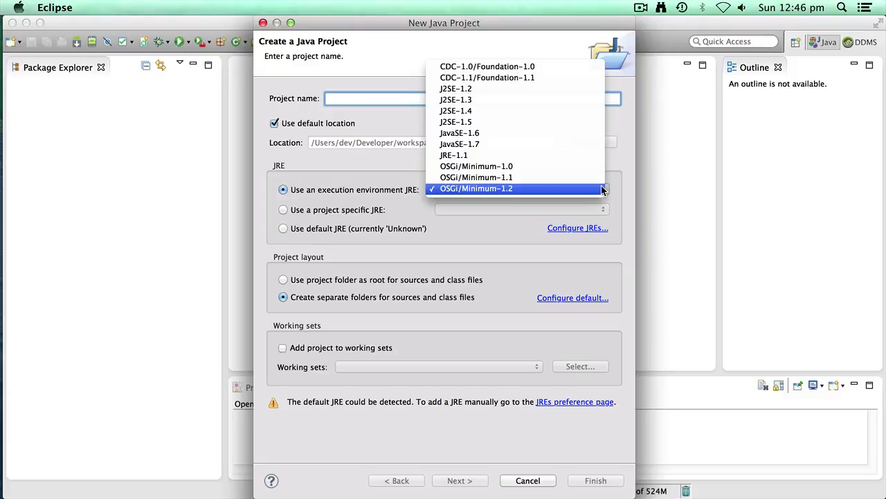
pyautogui.click(495, 249)
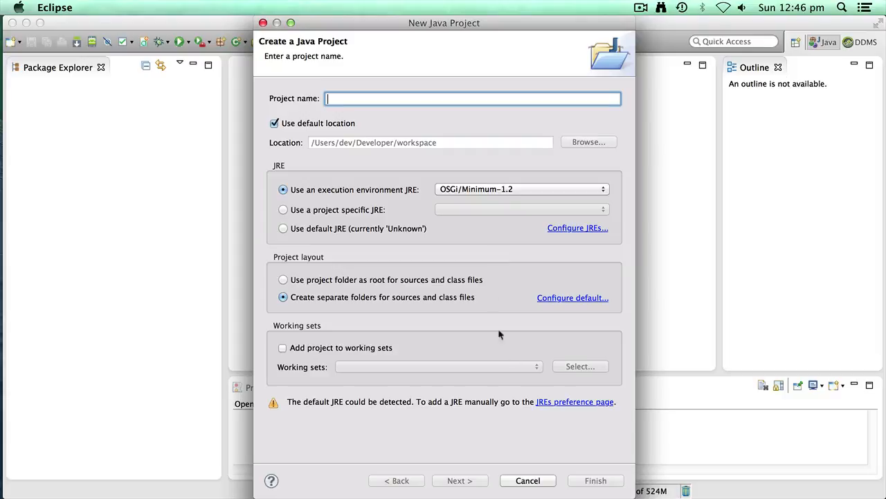
pyautogui.click(527, 481)
pyautogui.click(91, 8)
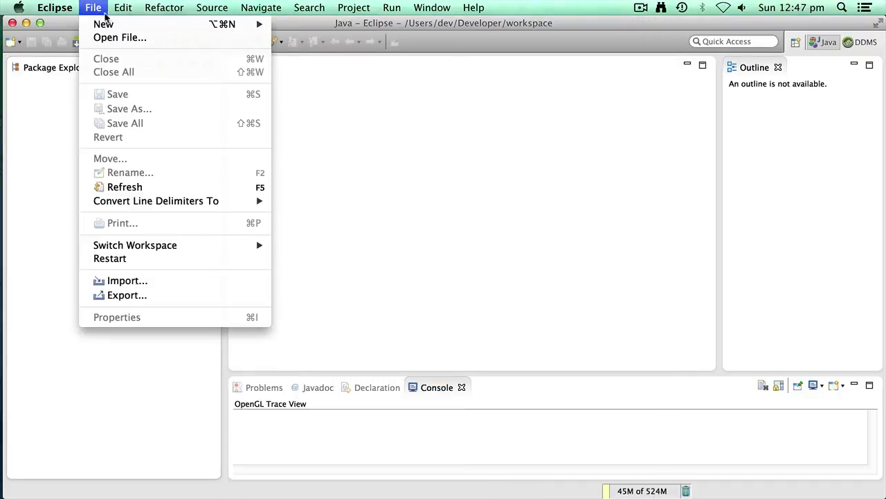
pyautogui.moveTo(121, 26)
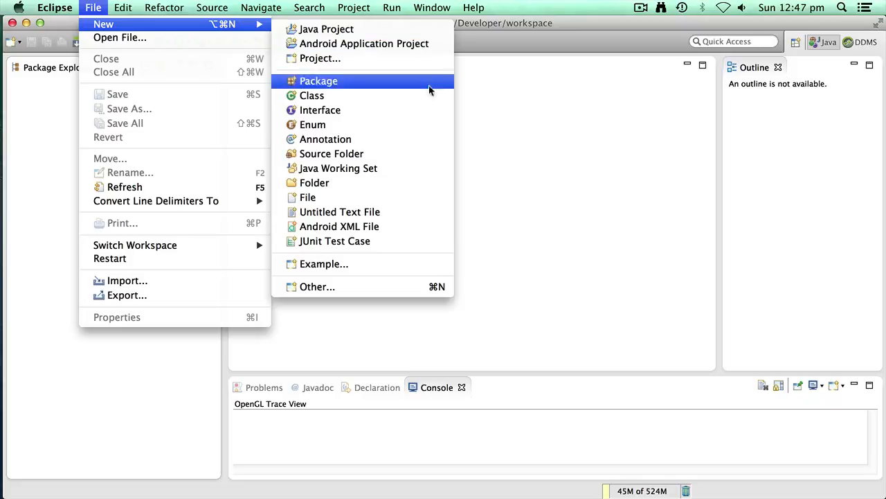
pyautogui.click(510, 95)
# Open the DDMS perspective and return to the Java perspective
pyautogui.click(435, 9)
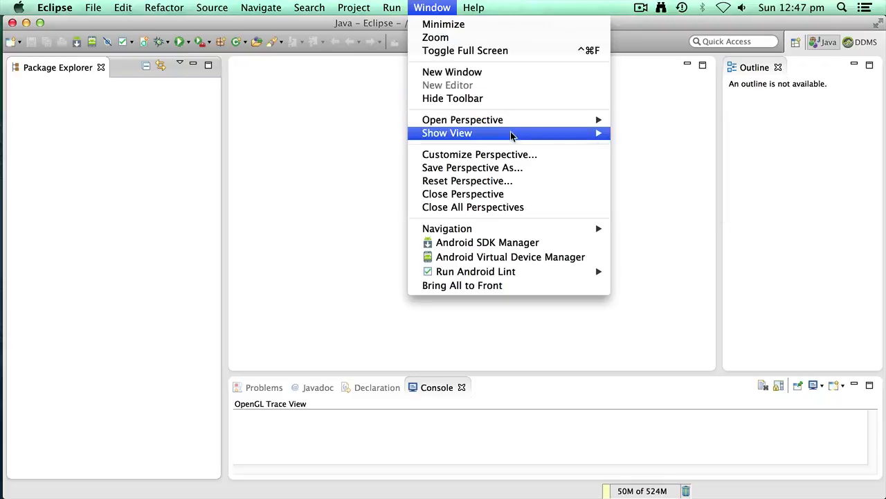
pyautogui.moveTo(556, 140)
pyautogui.moveTo(567, 123)
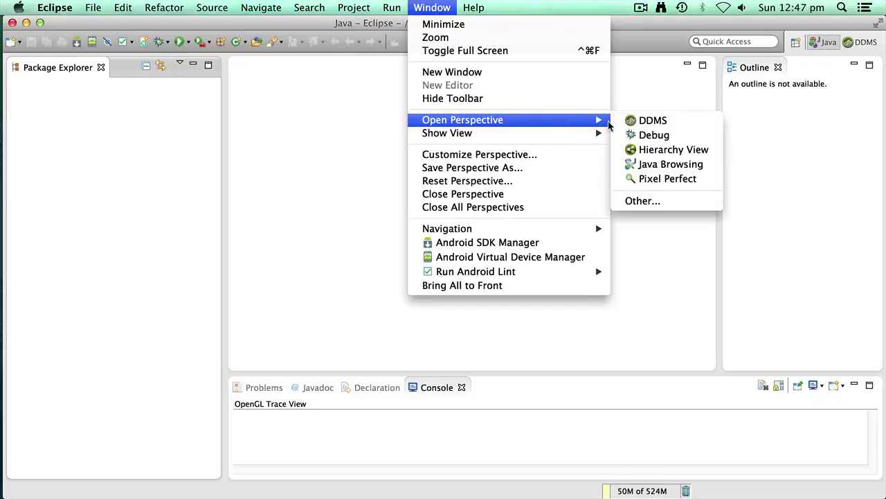
pyautogui.click(658, 122)
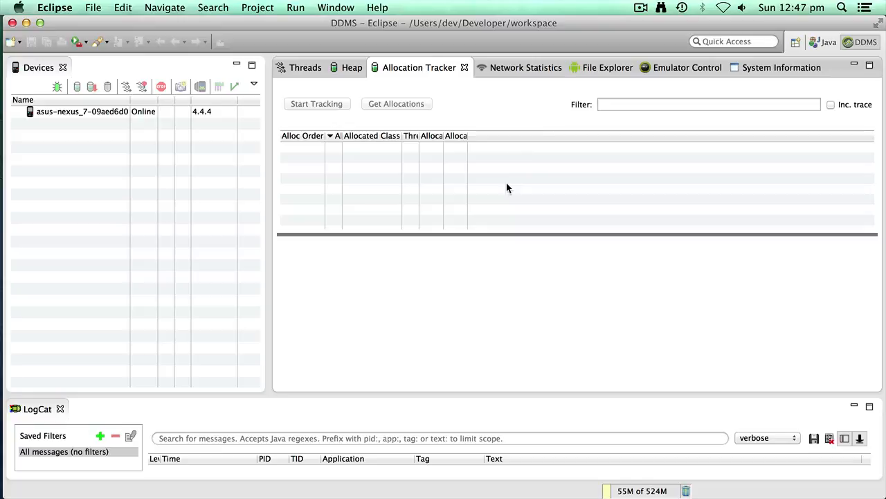
pyautogui.click(828, 42)
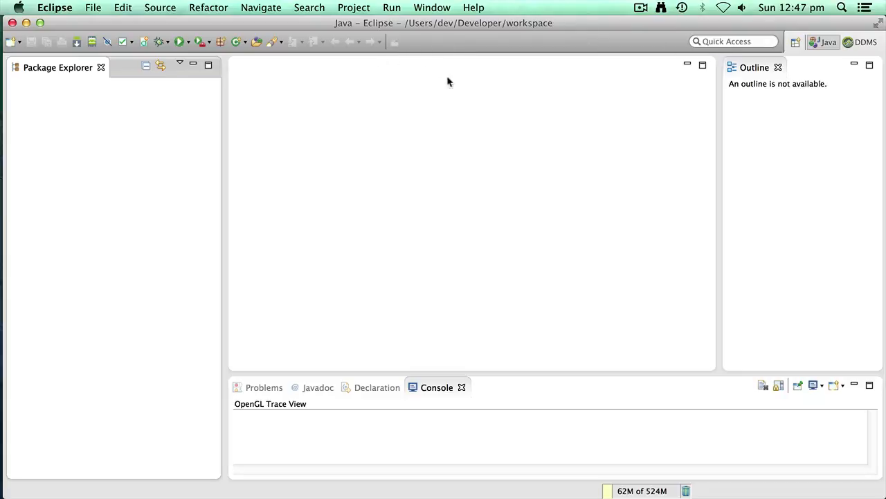
# Add the Android LogCat view to the Java perspective and dock it beside the Console view
pyautogui.click(424, 9)
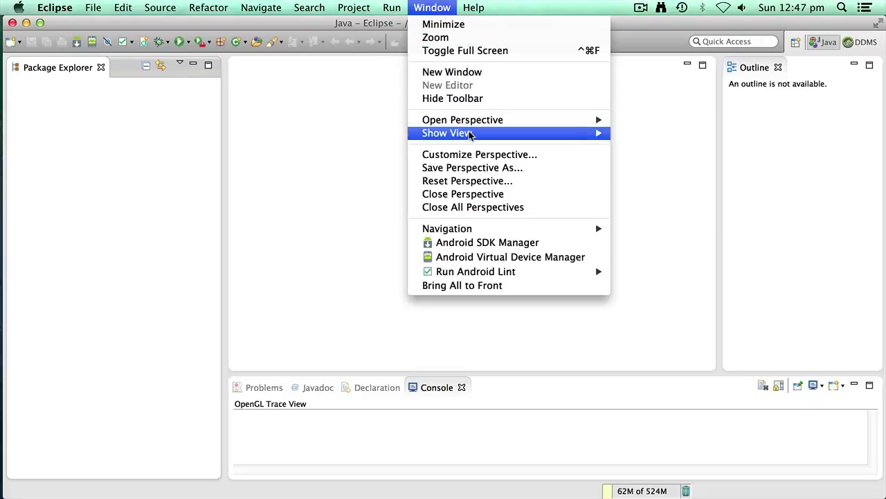
pyautogui.moveTo(603, 136)
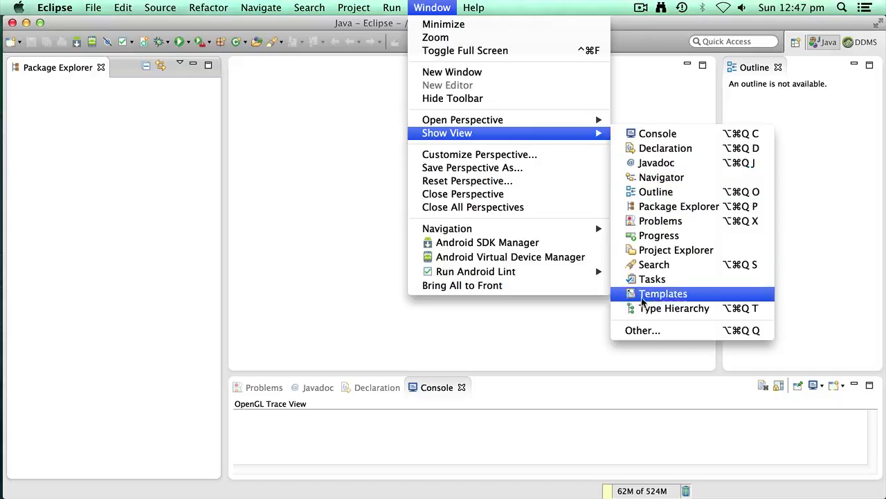
pyautogui.click(644, 330)
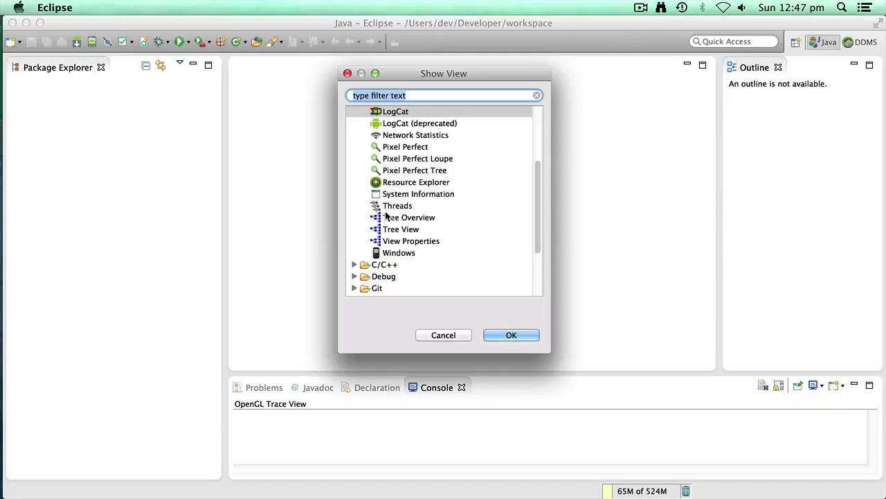
pyautogui.scroll(3, 409, 210)
pyautogui.click(354, 124)
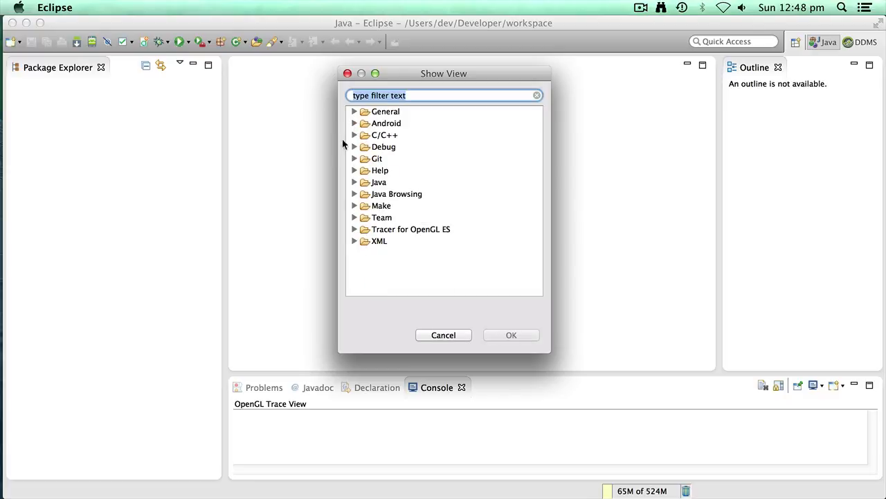
pyautogui.click(353, 123)
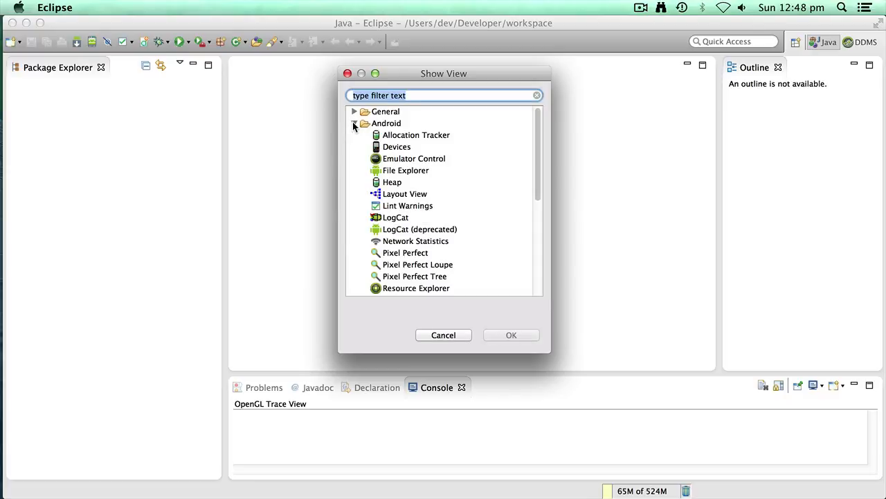
pyautogui.scroll(-2, 391, 197)
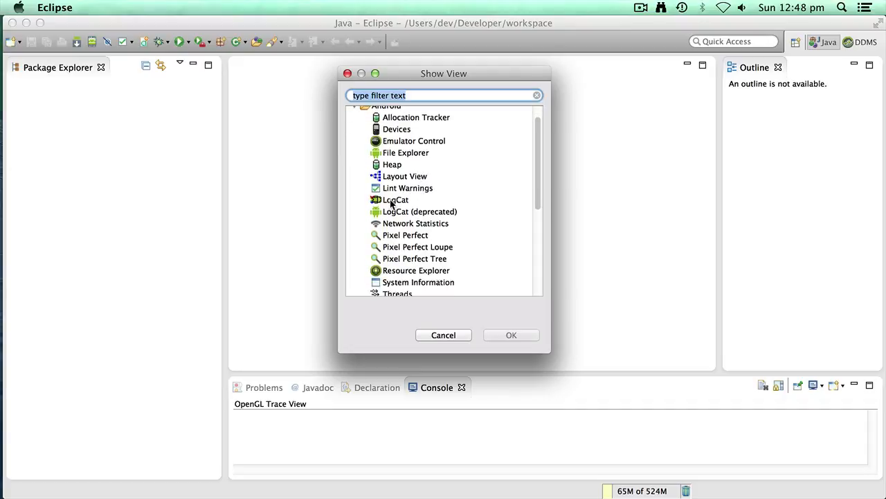
pyautogui.click(390, 201)
pyautogui.click(509, 335)
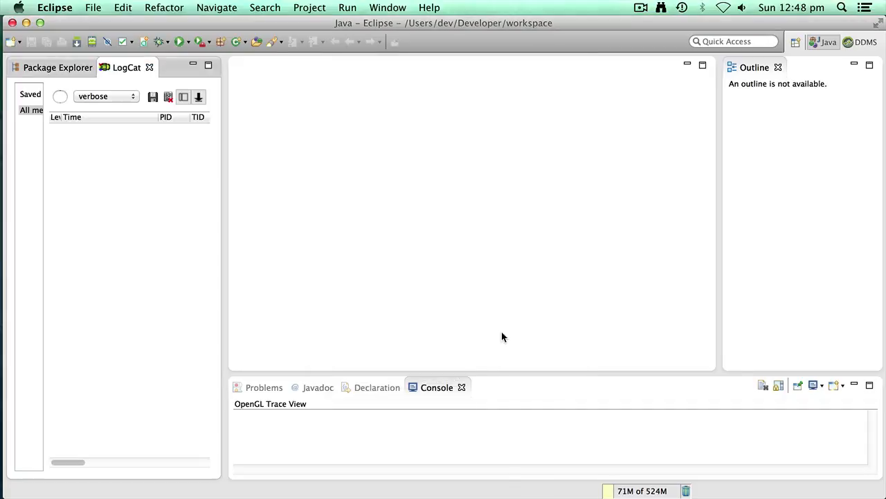
pyautogui.moveTo(127, 69)
pyautogui.mouseDown()
pyautogui.moveTo(145, 99)
pyautogui.moveTo(336, 251)
pyautogui.moveTo(482, 389)
pyautogui.mouseUp()
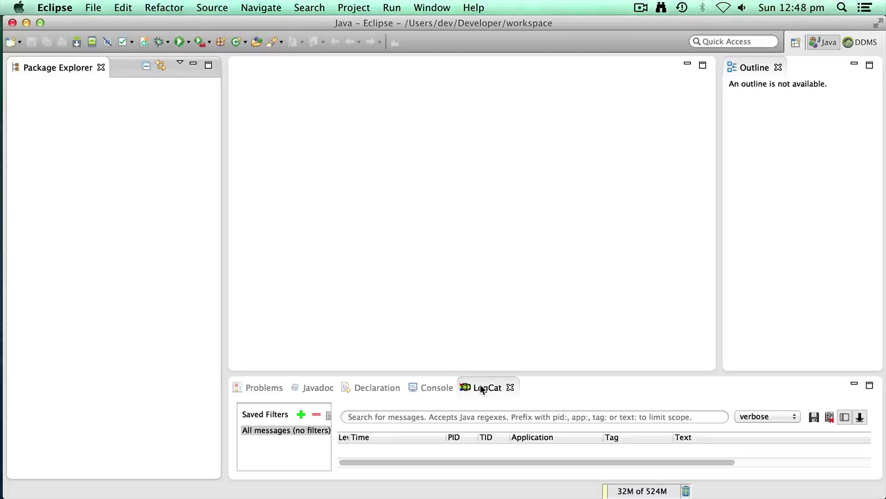
# Save the current view layout as a new custom perspective named with the developer's first name
pyautogui.click(424, 7)
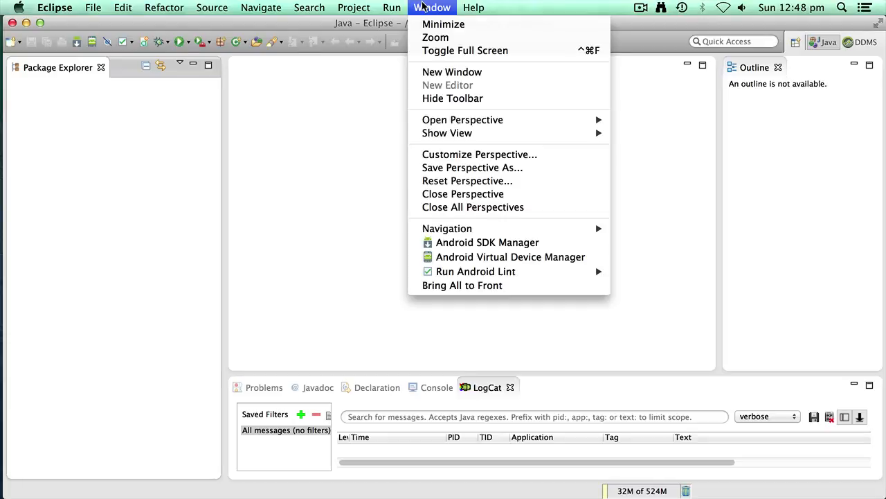
pyautogui.click(474, 169)
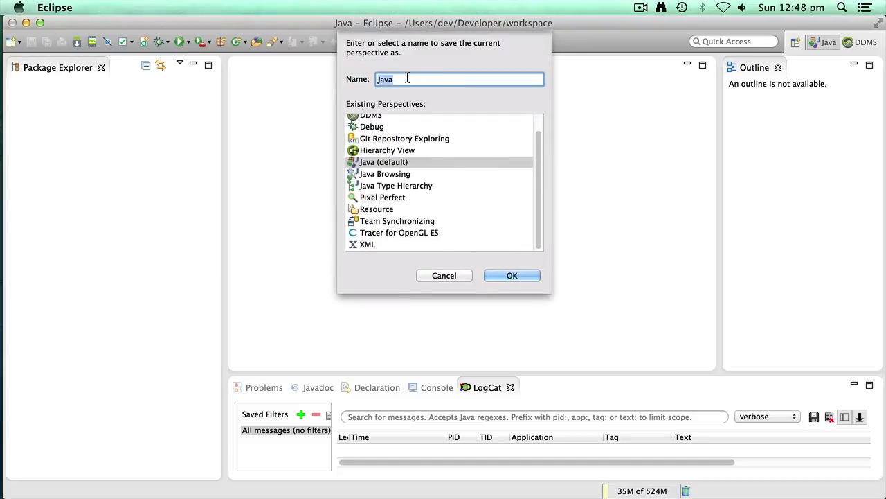
pyautogui.write('Tim')
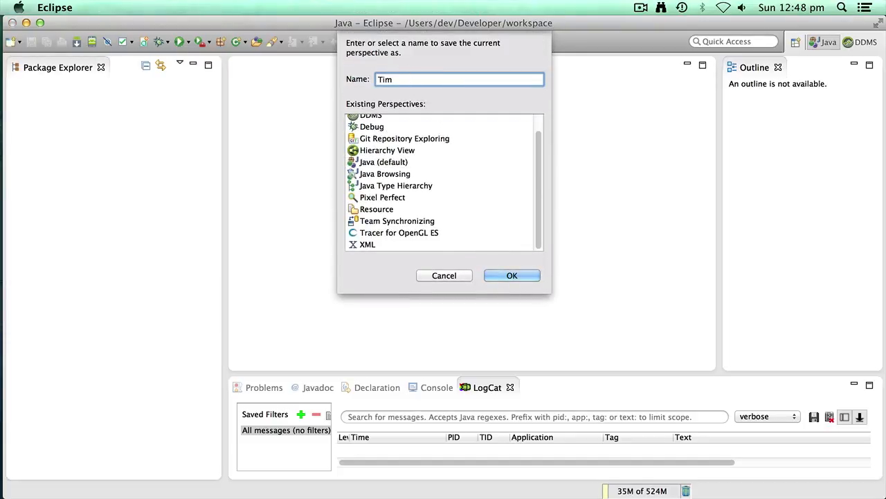
pyautogui.click(504, 275)
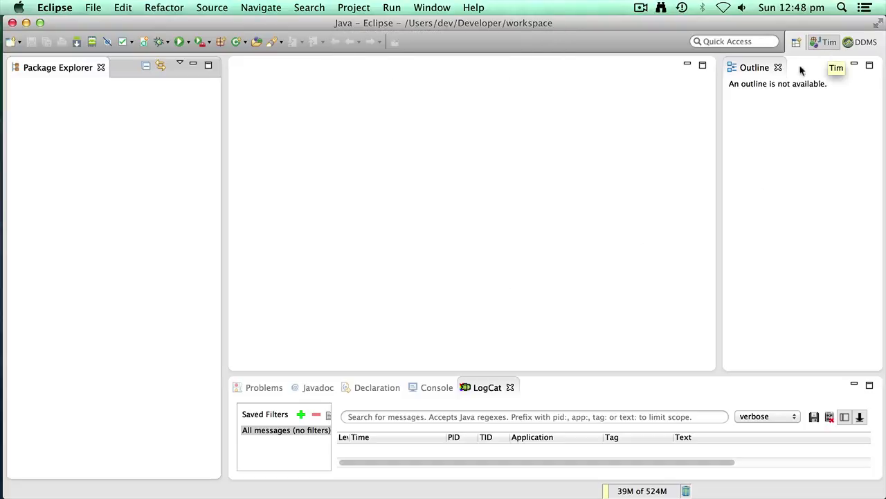
# Open the default Java perspective from the full list of perspectives
pyautogui.click(431, 8)
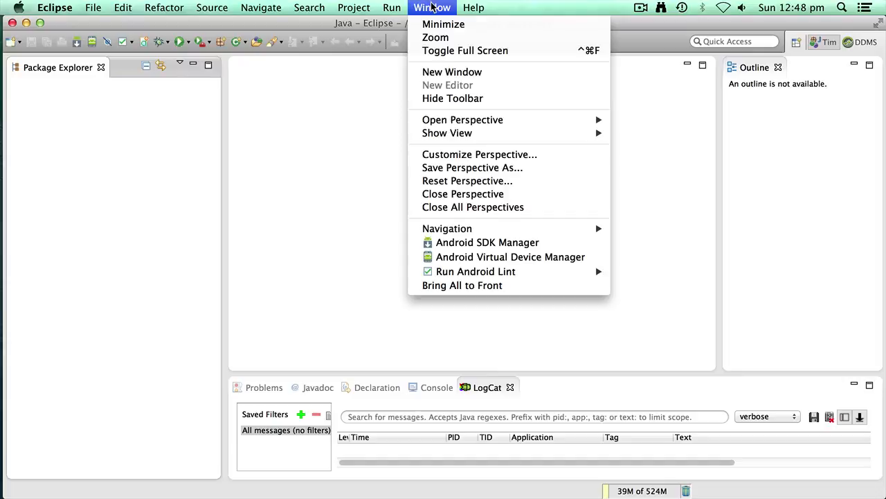
pyautogui.moveTo(590, 123)
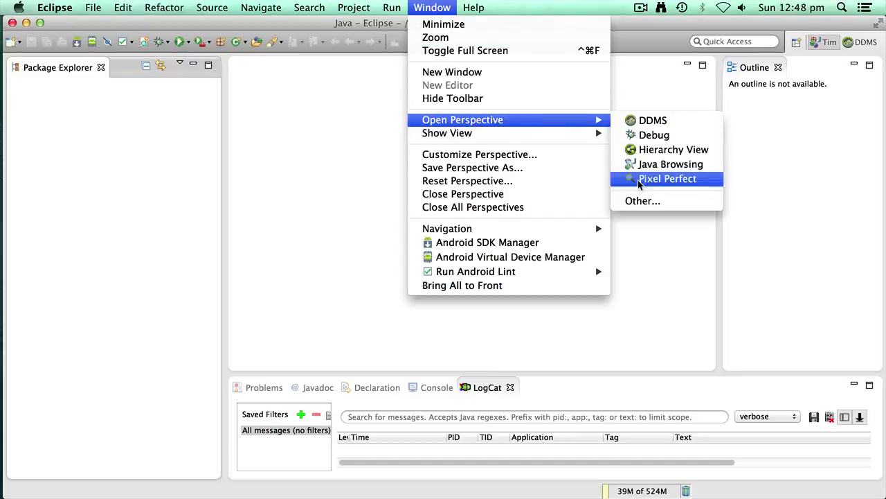
pyautogui.click(638, 201)
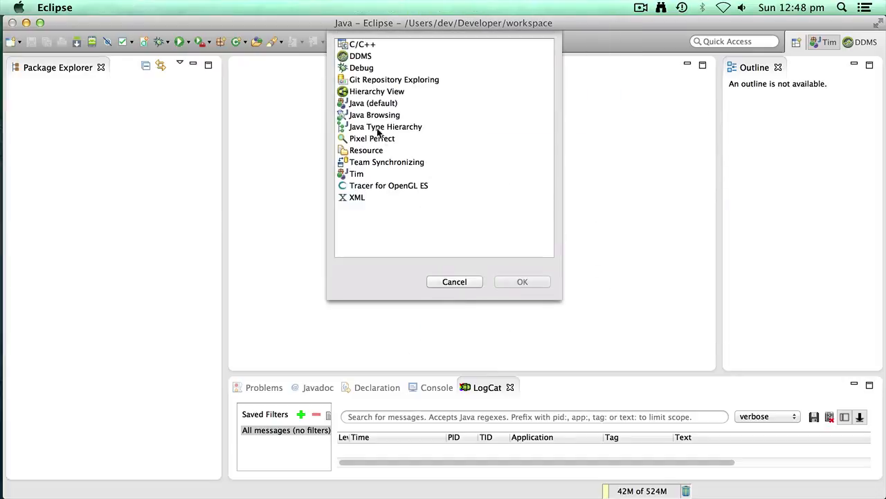
pyautogui.click(366, 104)
pyautogui.click(506, 278)
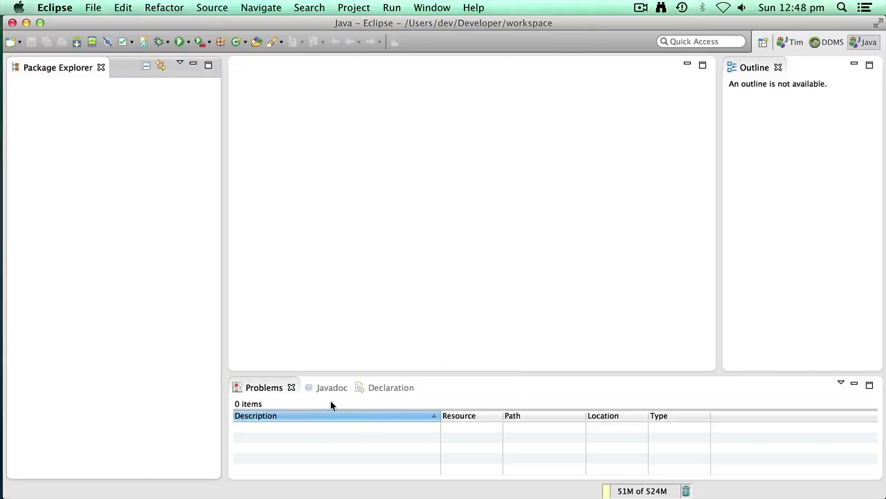
# Switch through the open perspectives, from the custom one to Java and on to DDMS
pyautogui.click(795, 42)
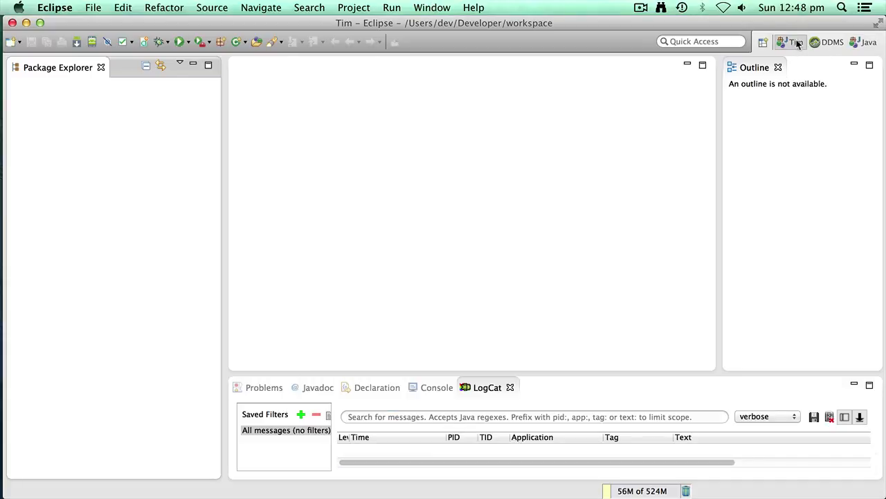
pyautogui.click(859, 43)
pyautogui.click(831, 42)
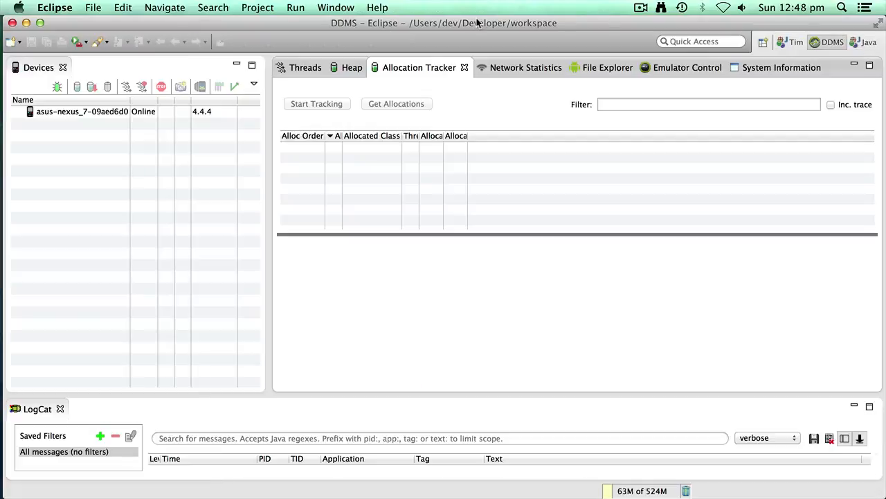
# Reopen the saved custom perspective from the full list of perspectives
pyautogui.click(336, 8)
pyautogui.moveTo(370, 134)
pyautogui.moveTo(388, 121)
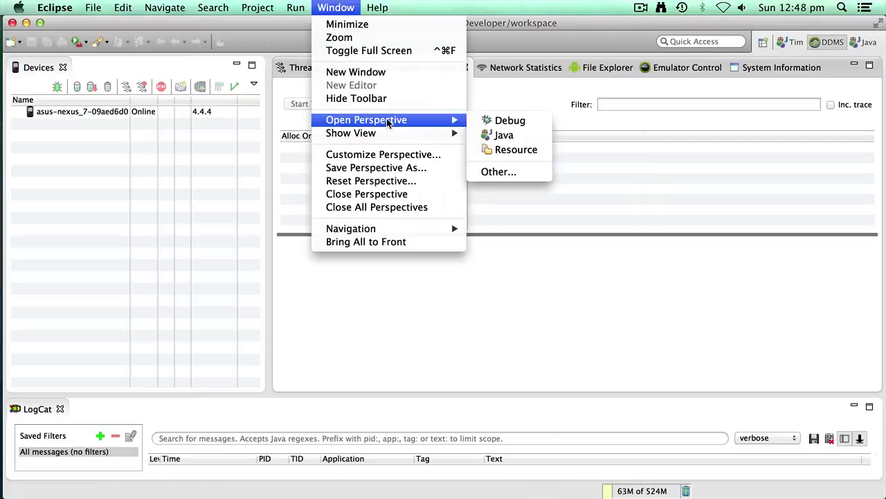
pyautogui.click(503, 173)
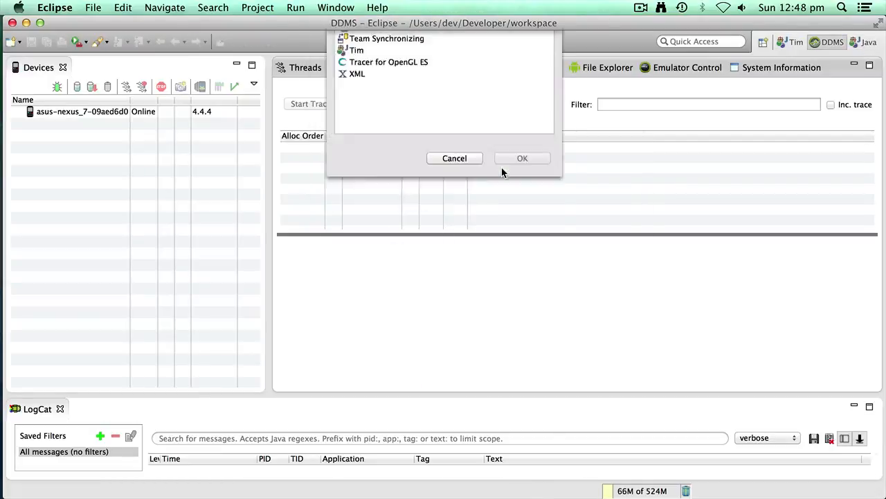
pyautogui.click(364, 163)
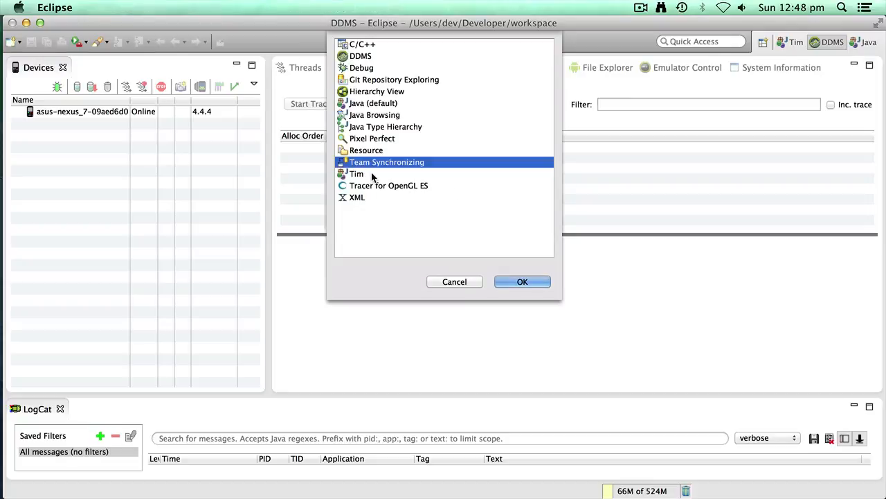
pyautogui.click(372, 175)
pyautogui.click(504, 280)
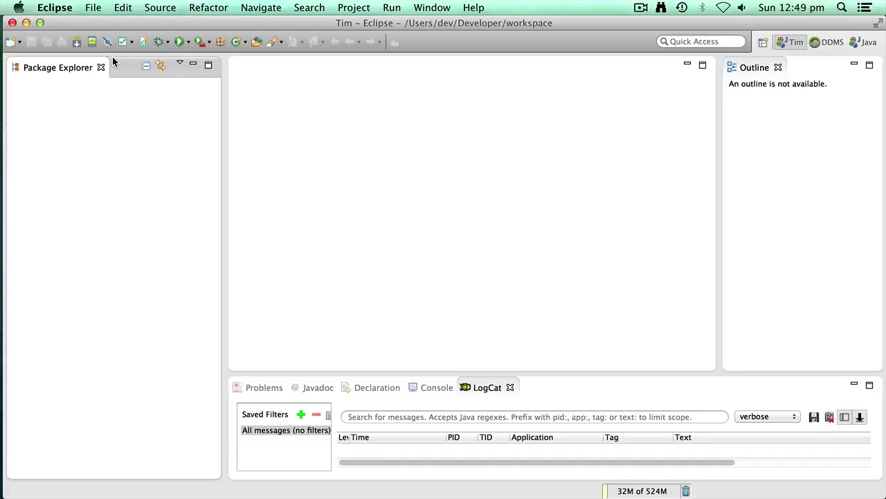
# Start a new Android application project and set its application name to "Test Project", keeping the generated project name
pyautogui.click(91, 7)
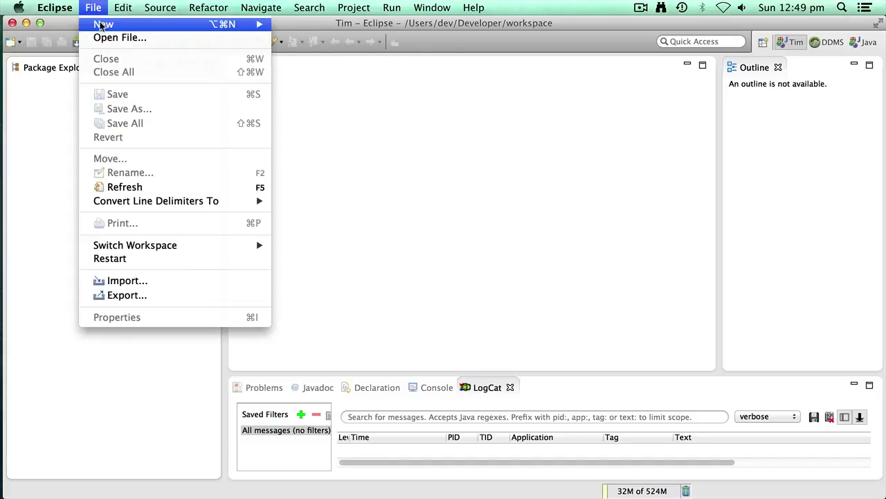
pyautogui.moveTo(99, 24)
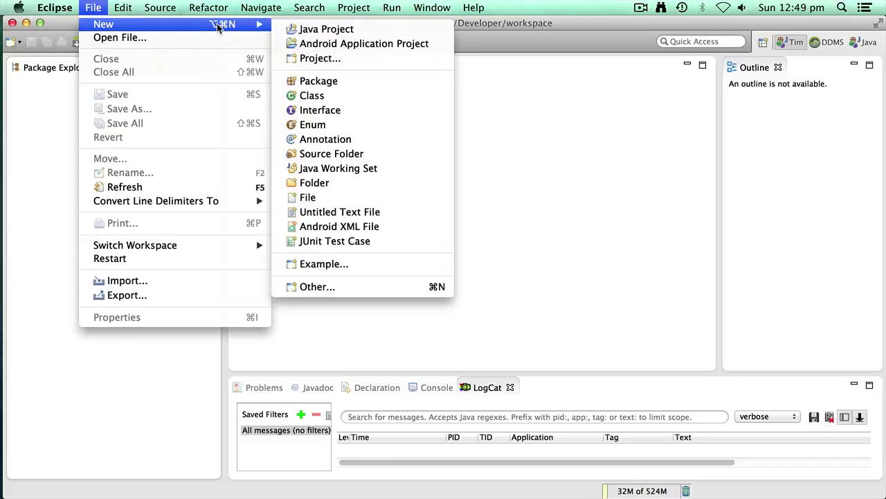
pyautogui.click(346, 43)
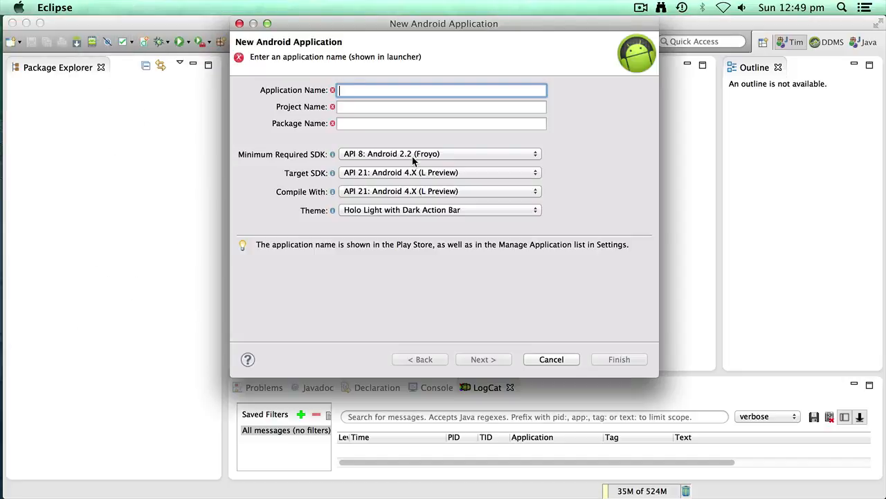
pyautogui.write('Test')
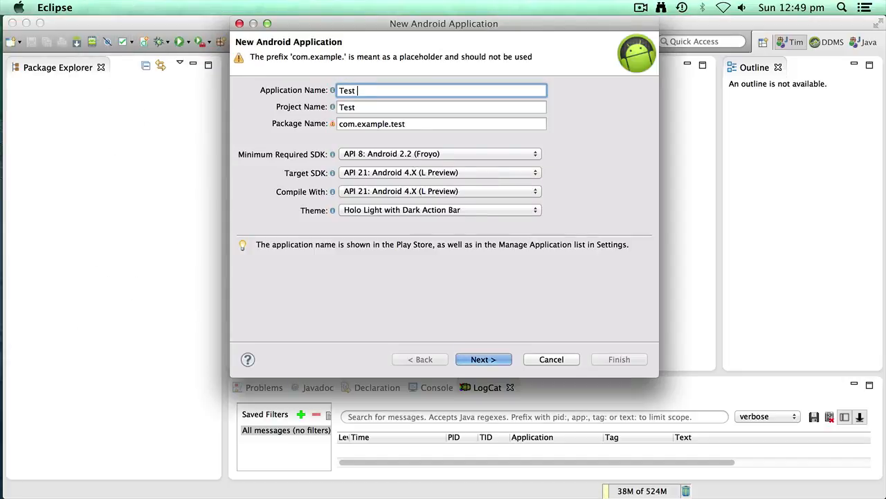
pyautogui.write(' Project')
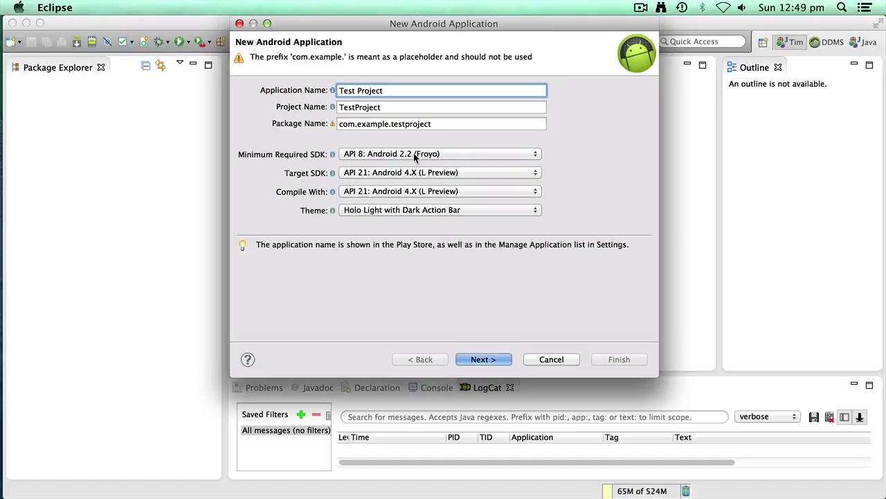
pyautogui.moveTo(415, 157)
pyautogui.press('Tab')
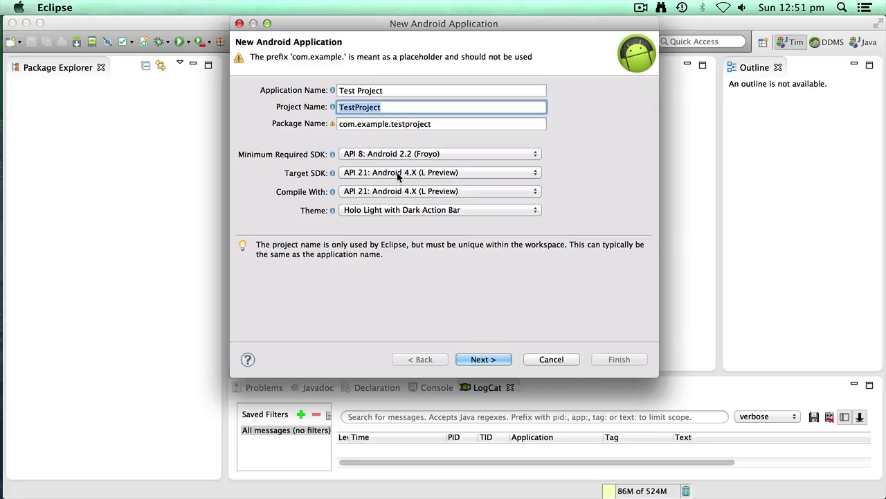
# Try API 20: Android 4.4 (KitKat Wear) as the Target SDK, and return it to API 21: Android 4.X (L Preview)
pyautogui.moveTo(397, 175)
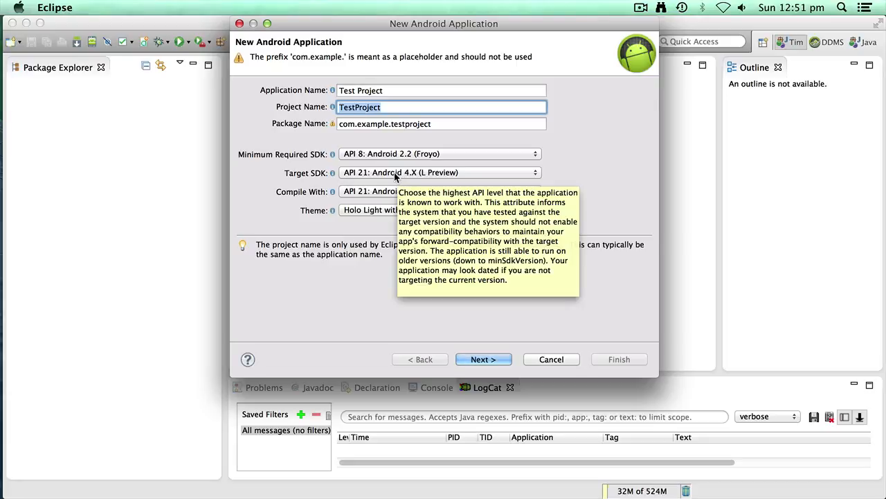
pyautogui.click(413, 173)
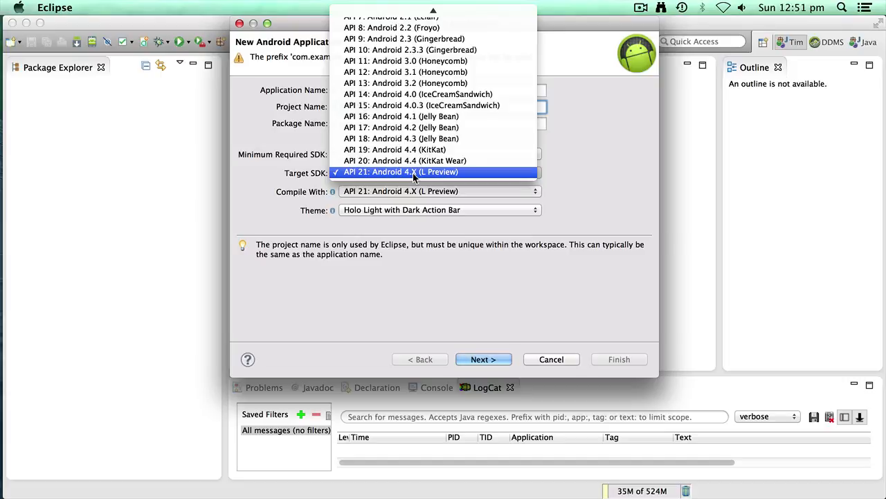
pyautogui.click(413, 173)
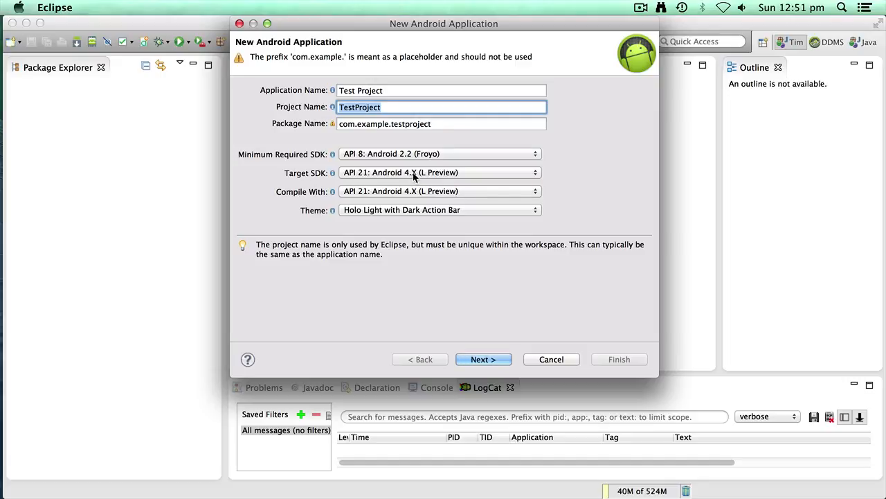
pyautogui.click(412, 172)
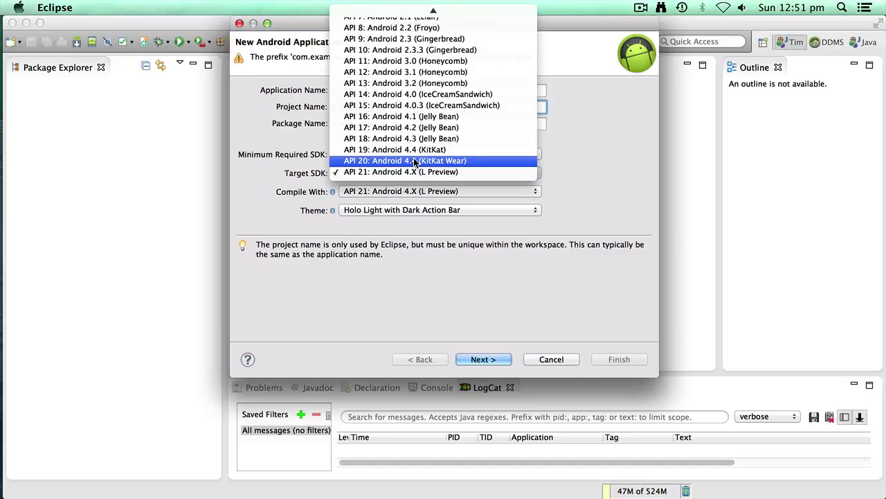
pyautogui.click(416, 163)
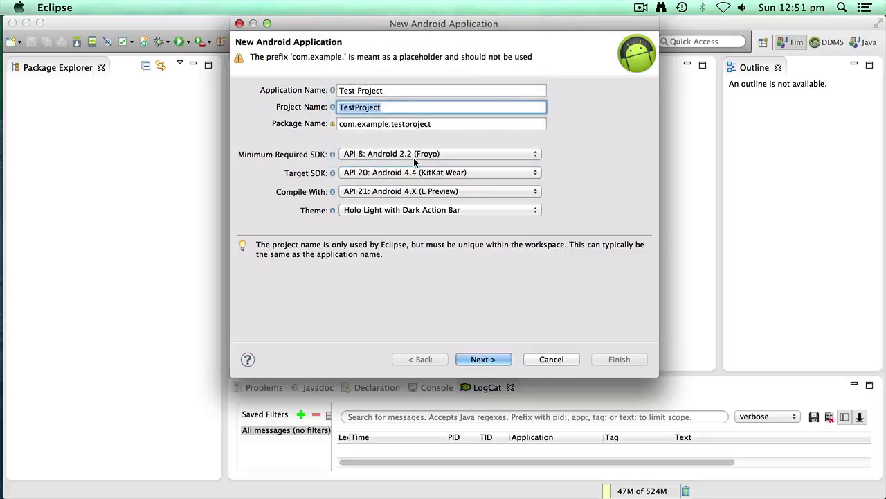
pyautogui.click(409, 176)
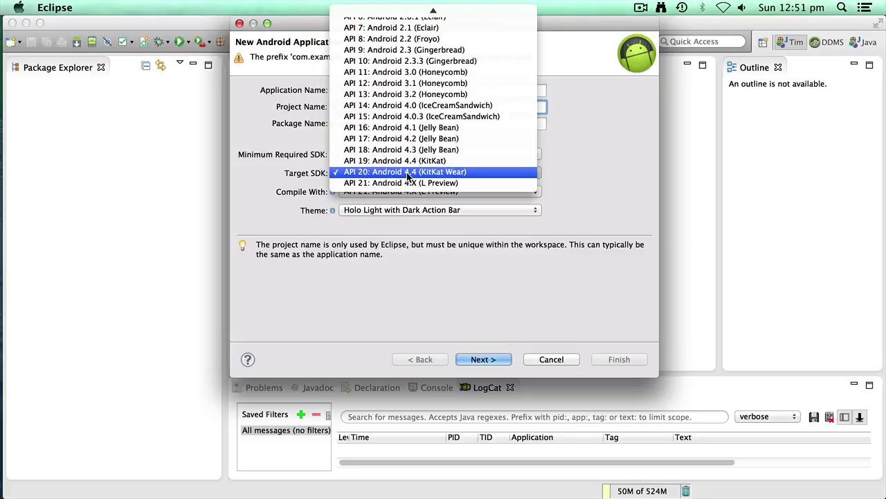
pyautogui.click(403, 184)
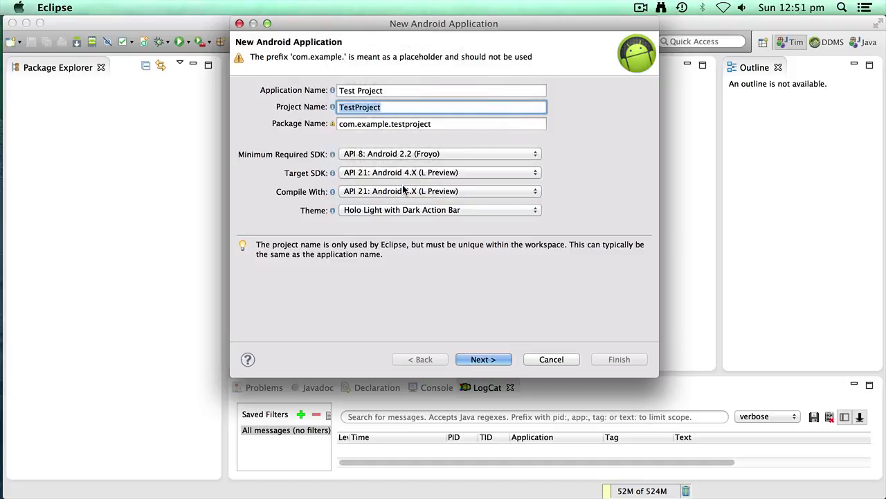
# Keep API 21: Android 4.X (L Preview) as the Compile With version and continue to the project configuration
pyautogui.click(389, 194)
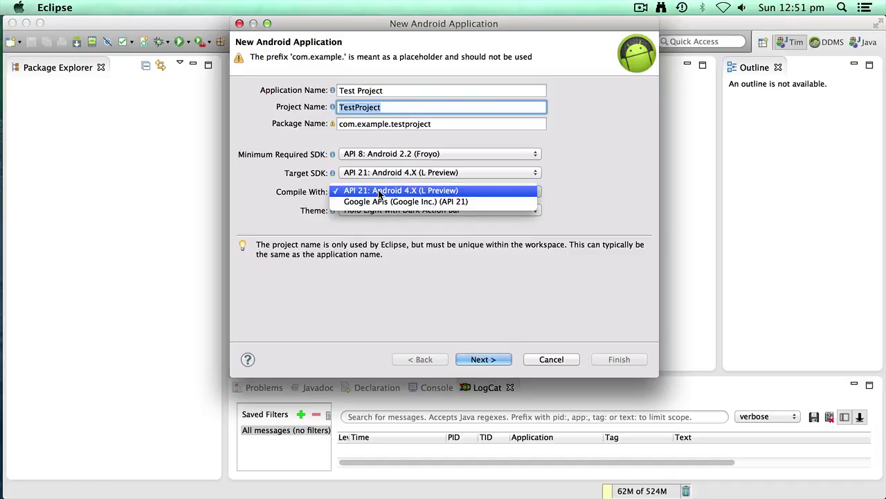
pyautogui.click(388, 190)
pyautogui.click(469, 360)
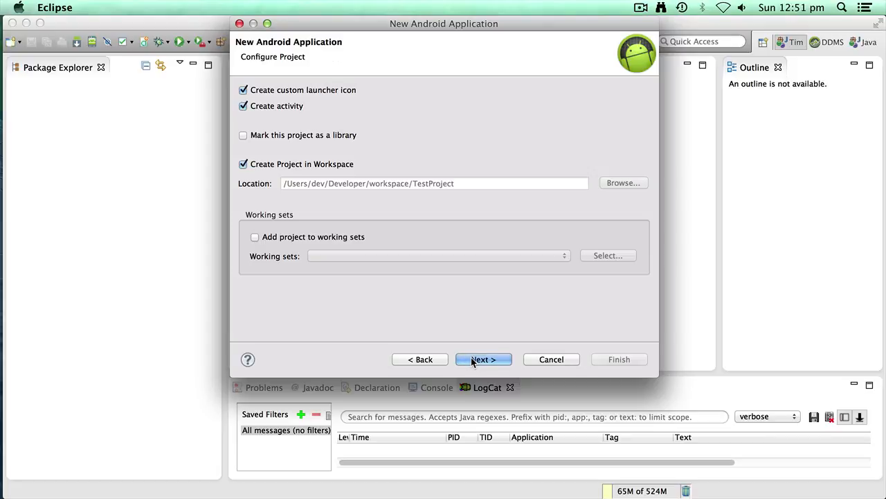
# Accept the default project and launcher icon settings and create the project with a Blank Activity named MainActivity and layout activity_main
pyautogui.click(472, 359)
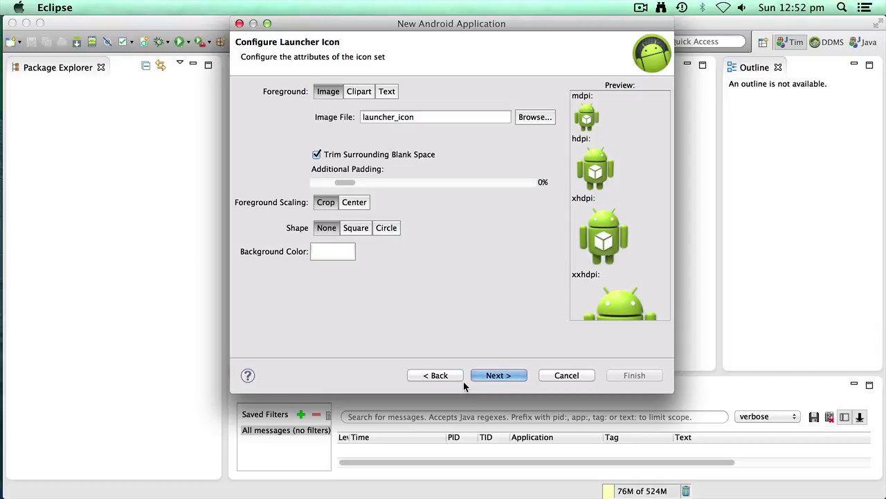
pyautogui.click(496, 378)
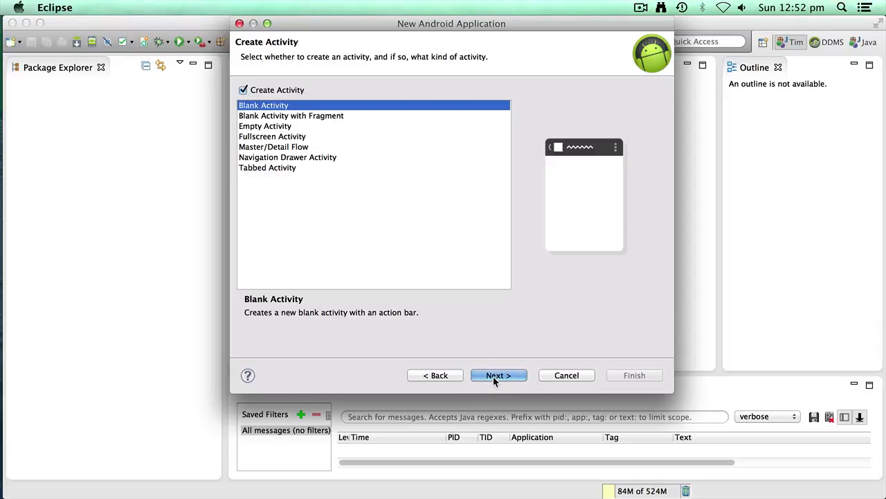
pyautogui.click(498, 376)
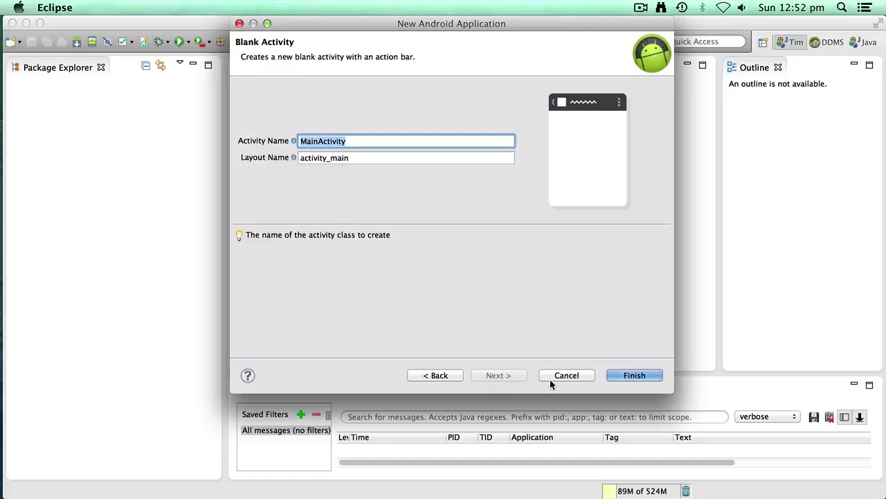
pyautogui.click(614, 375)
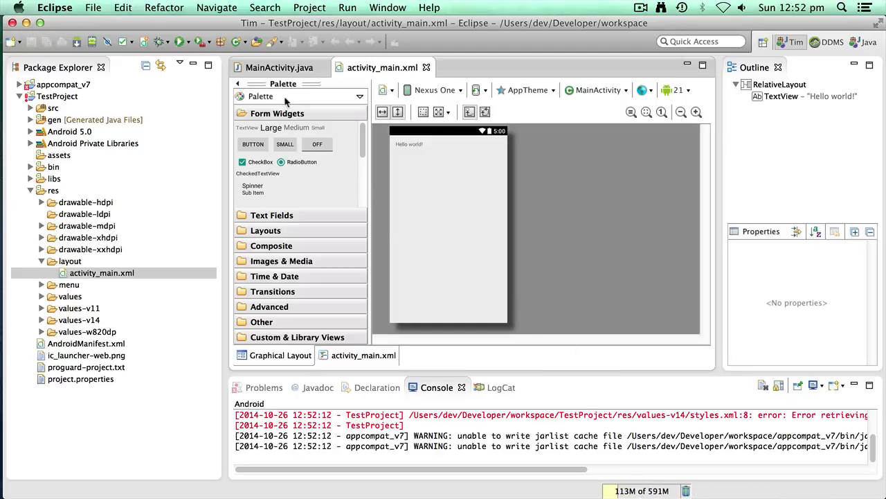
# View MainActivity.java, visit the DDMS perspective and return to the custom one, ending on the activity_main.xml layout
pyautogui.click(277, 67)
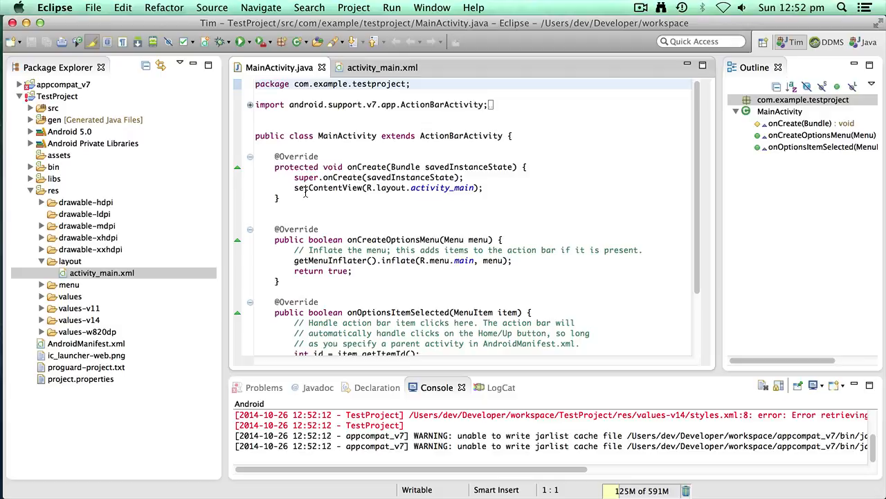
pyautogui.moveTo(304, 192)
pyautogui.click(827, 44)
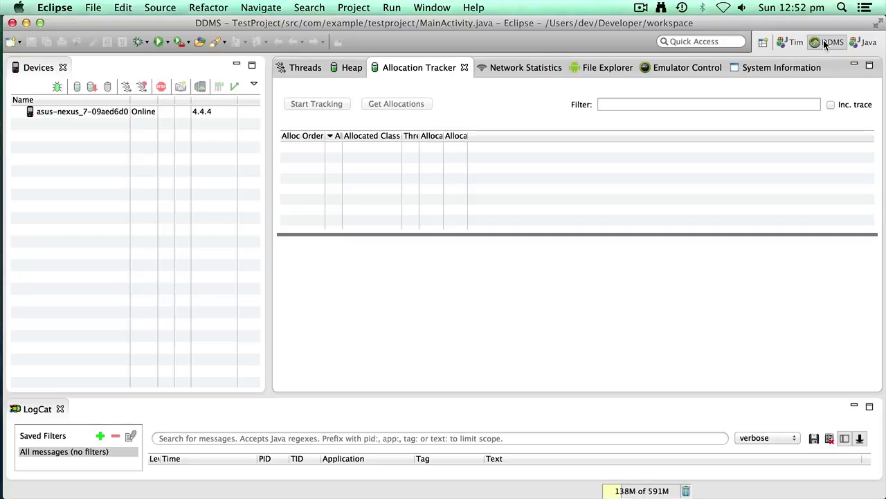
pyautogui.click(792, 42)
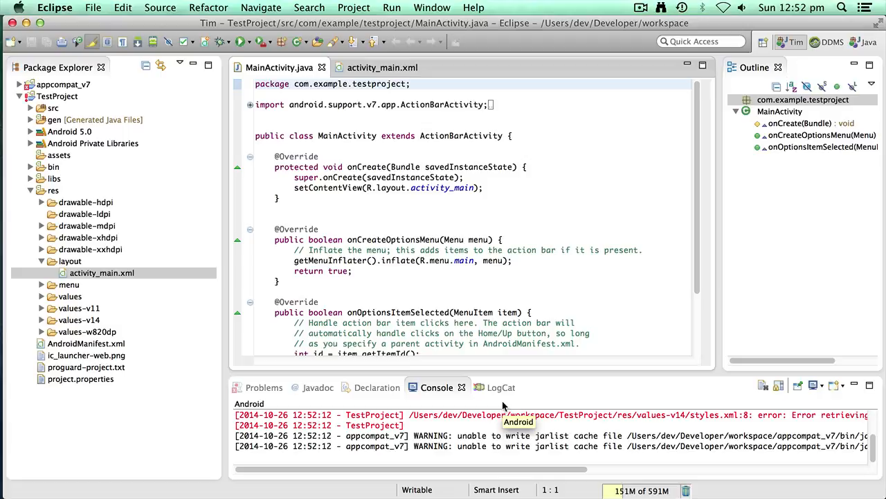
pyautogui.click(383, 68)
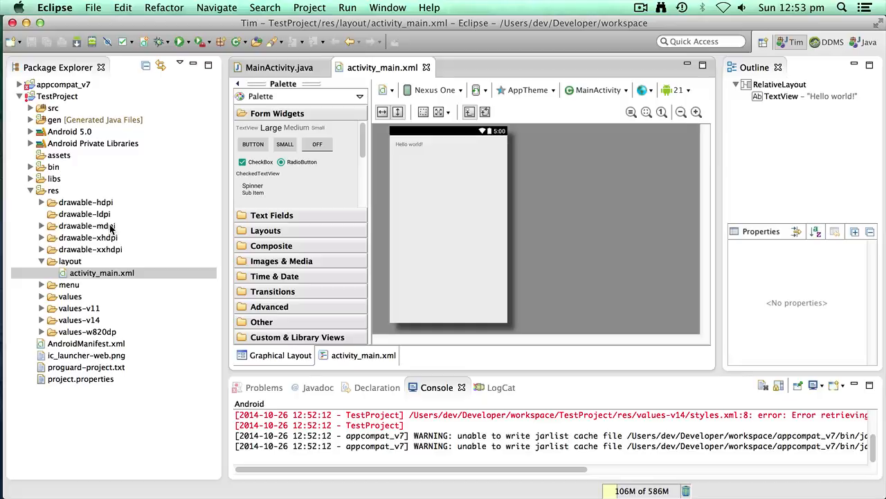
# Switch to Finder, open the TestProject folder inside Developer/workspace, and move the window aside to uncover the Package Explorer
pyautogui.press('super+Tab')
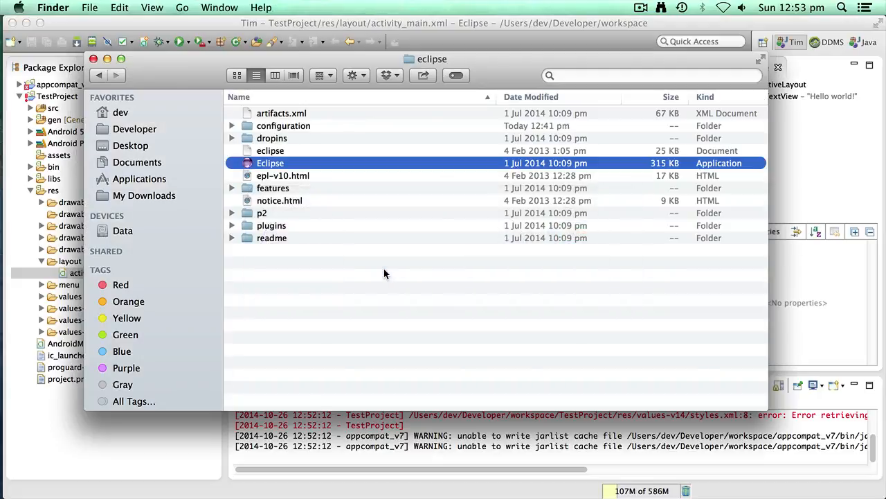
pyautogui.click(134, 132)
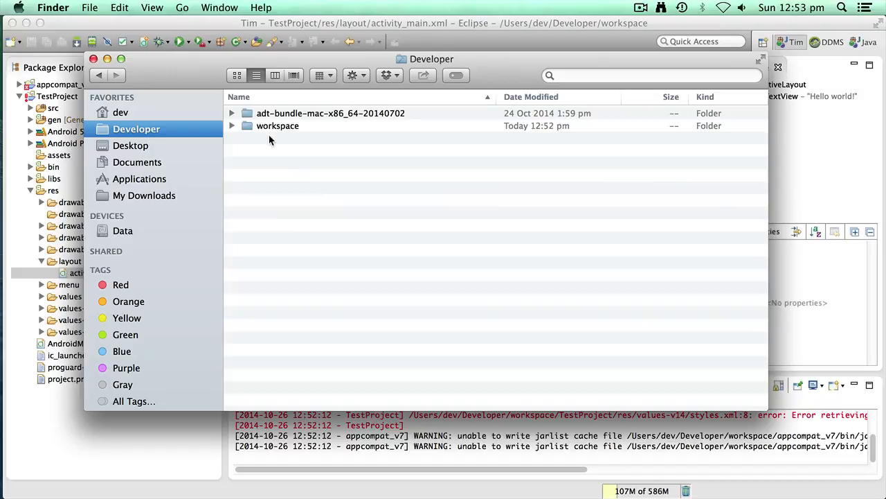
pyautogui.doubleClick(277, 127)
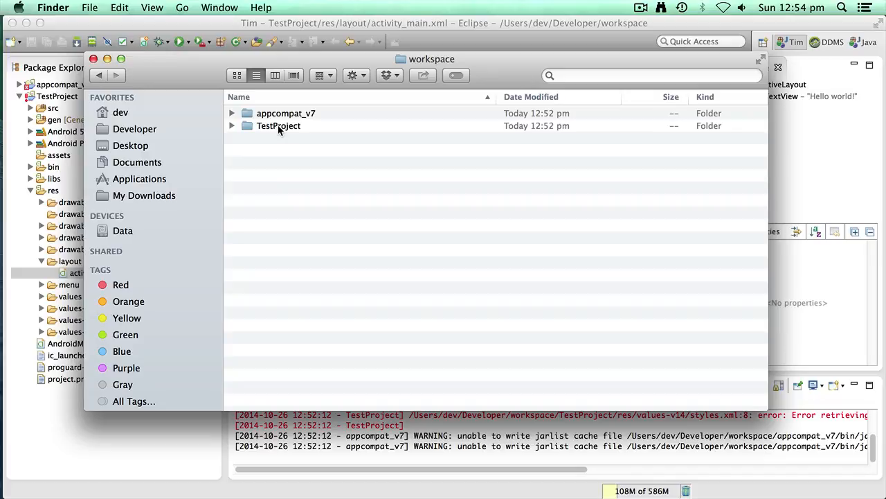
pyautogui.doubleClick(278, 127)
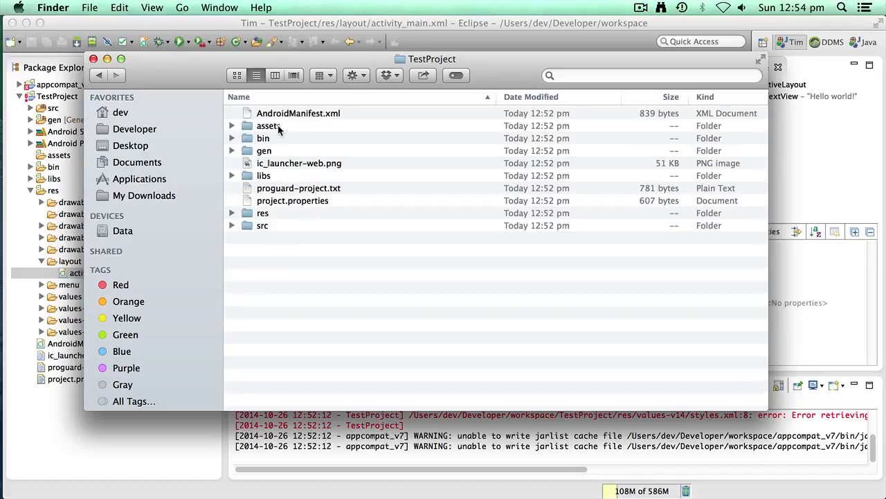
pyautogui.moveTo(192, 68); pyautogui.dragTo(332, 54)
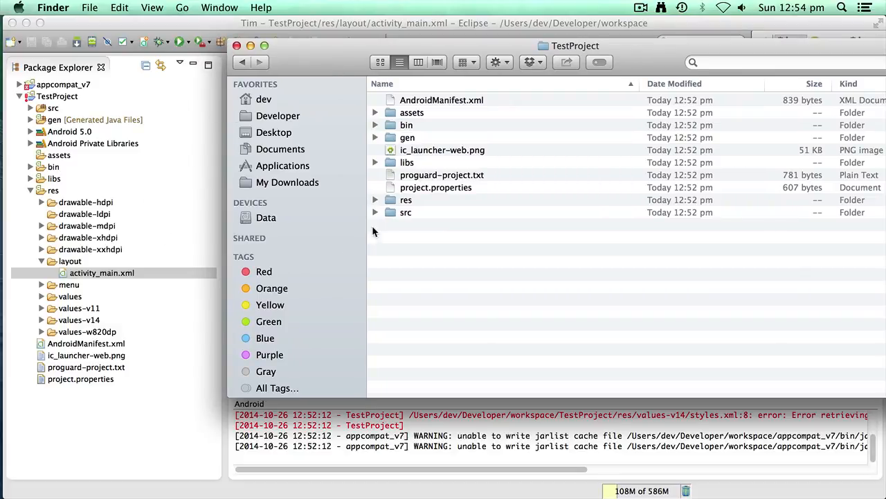
# Return to Eclipse and expand TestProject's src folder and its com.example.testproject package to reveal the source file
pyautogui.click(30, 111)
pyautogui.click(30, 109)
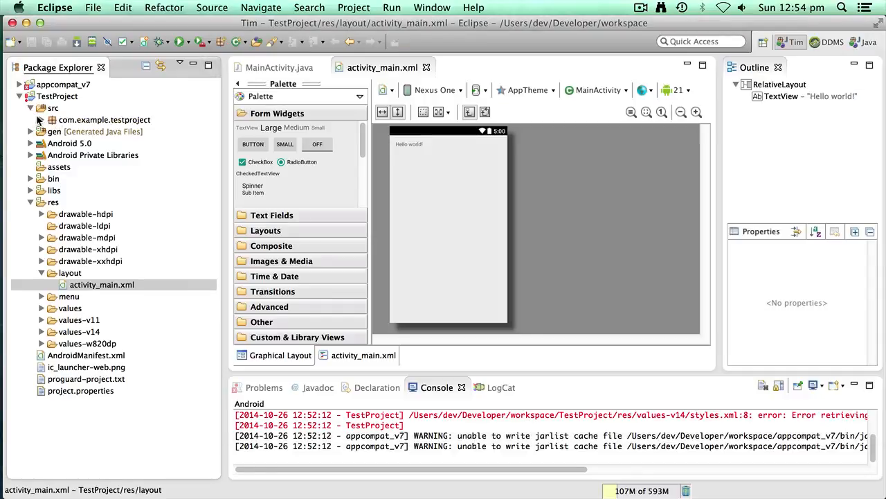
pyautogui.click(41, 120)
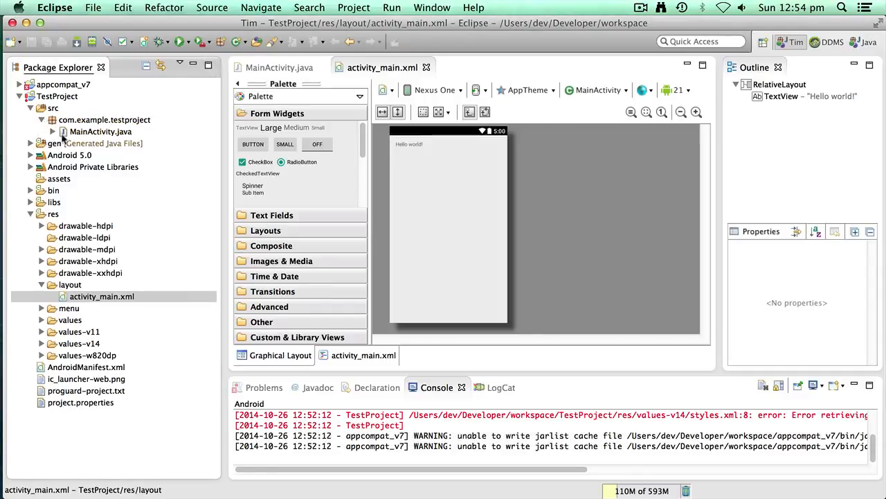
# Switch to Finder, expand src through com, example and testproject, and select MainActivity.java
pyautogui.press('super+Tab')
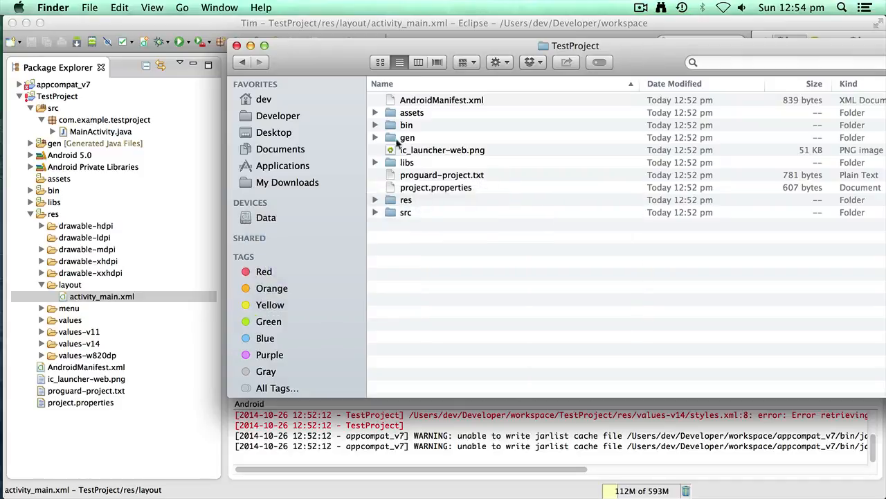
pyautogui.click(375, 214)
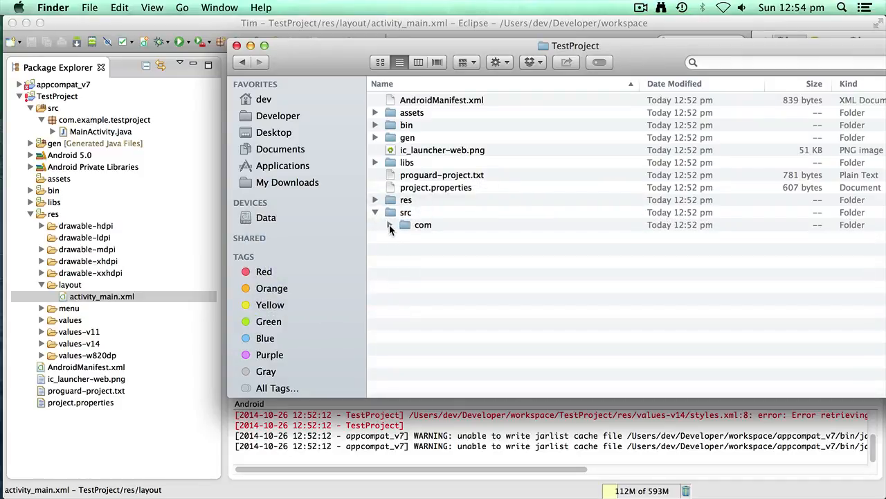
pyautogui.click(389, 225)
pyautogui.click(404, 238)
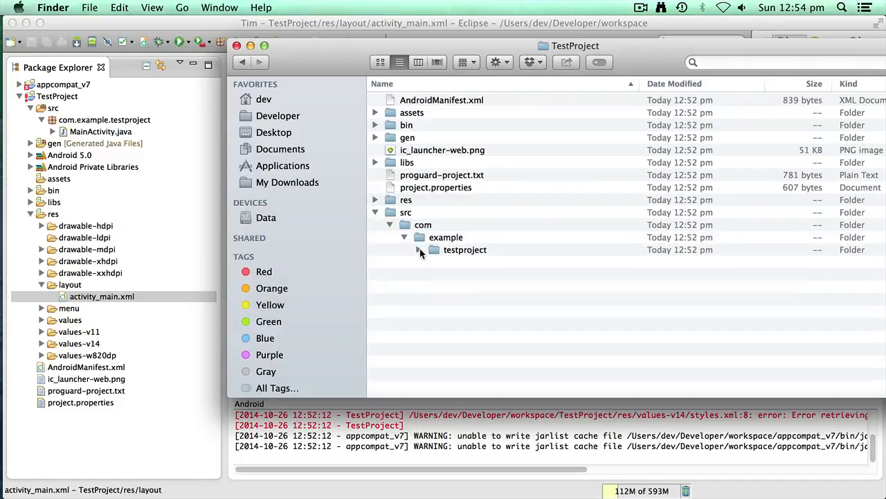
pyautogui.click(419, 249)
pyautogui.click(485, 263)
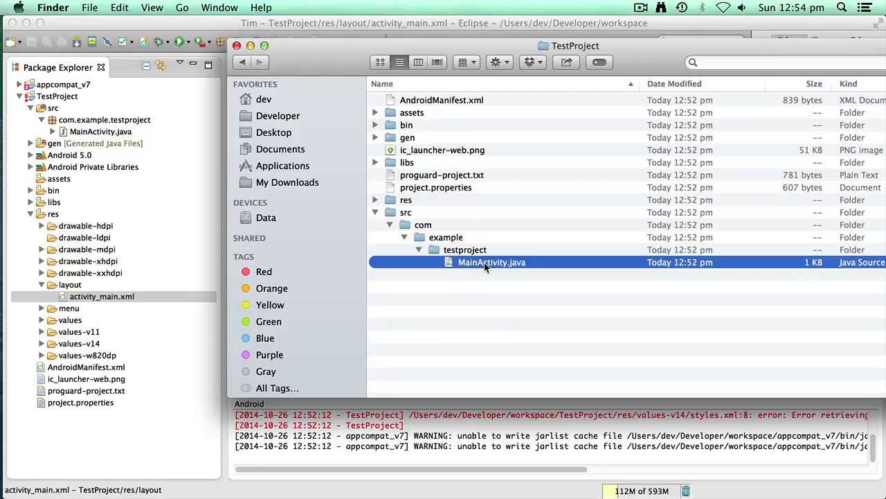
# Compare the project's bin folder by expanding it in both Eclipse's Package Explorer and Finder, ending back in Eclipse
pyautogui.click(30, 192)
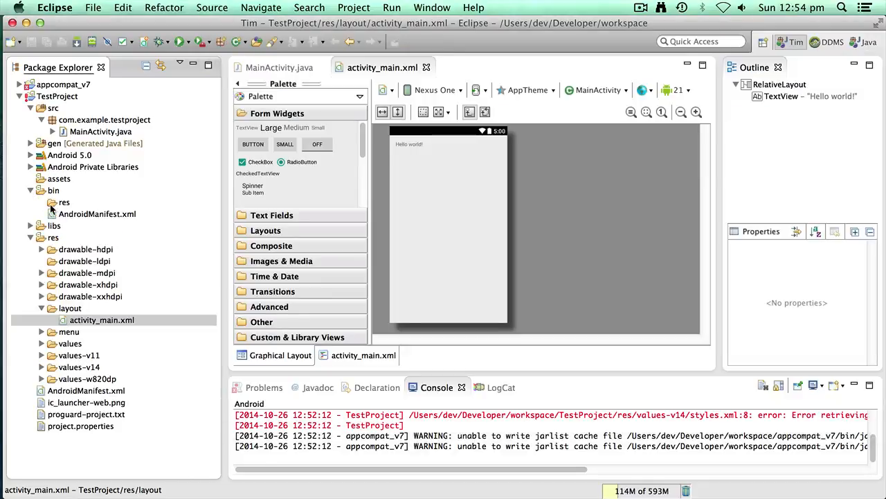
pyautogui.press('super+Tab')
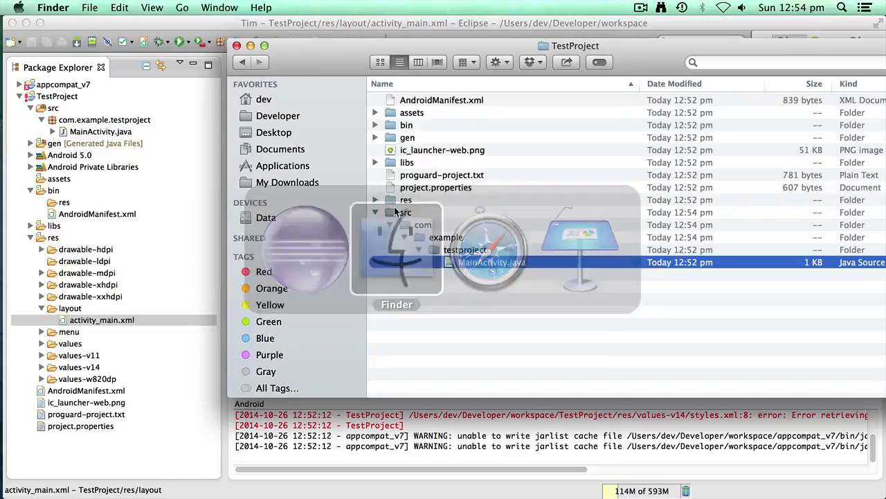
pyautogui.click(375, 125)
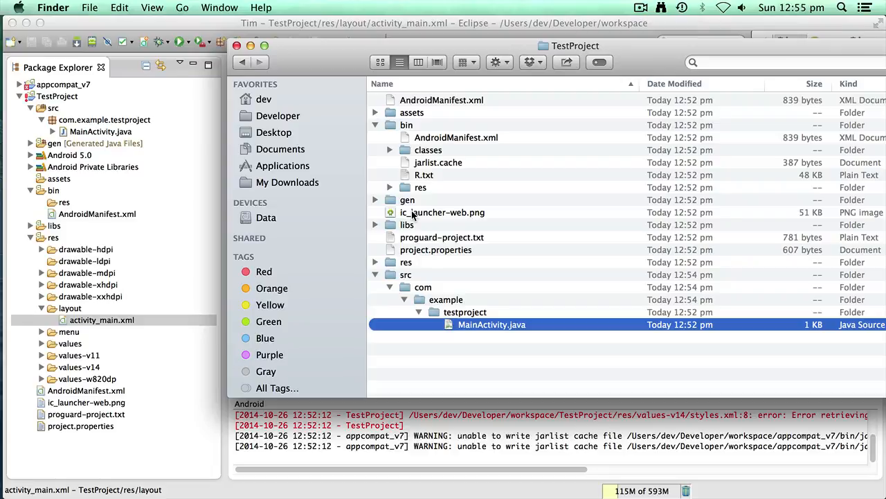
pyautogui.click(122, 69)
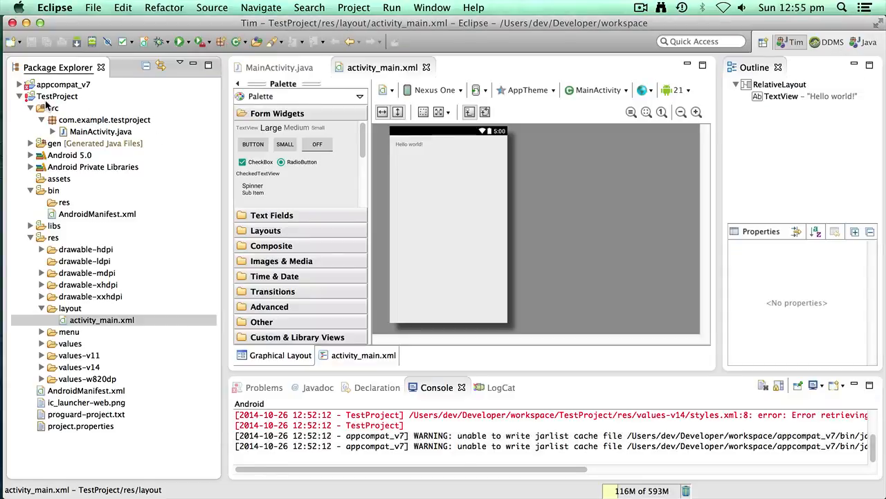